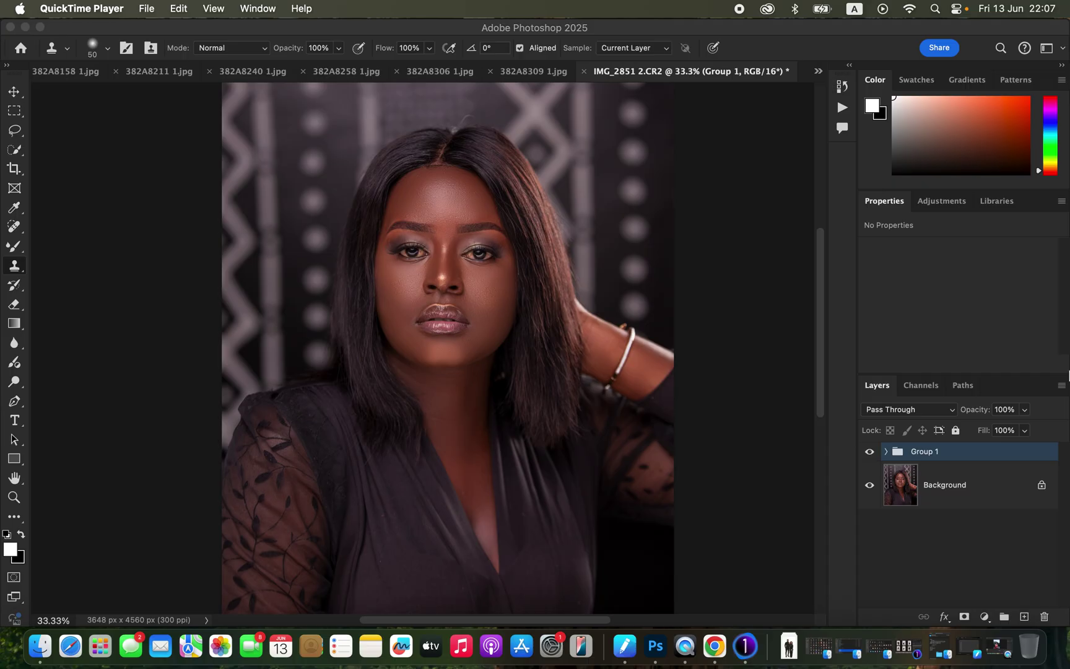
Step: Compare the portrait with and without the Group 1 retouching by toggling the group's visibility
click(869, 456)
click(870, 457)
click(871, 458)
click(870, 457)
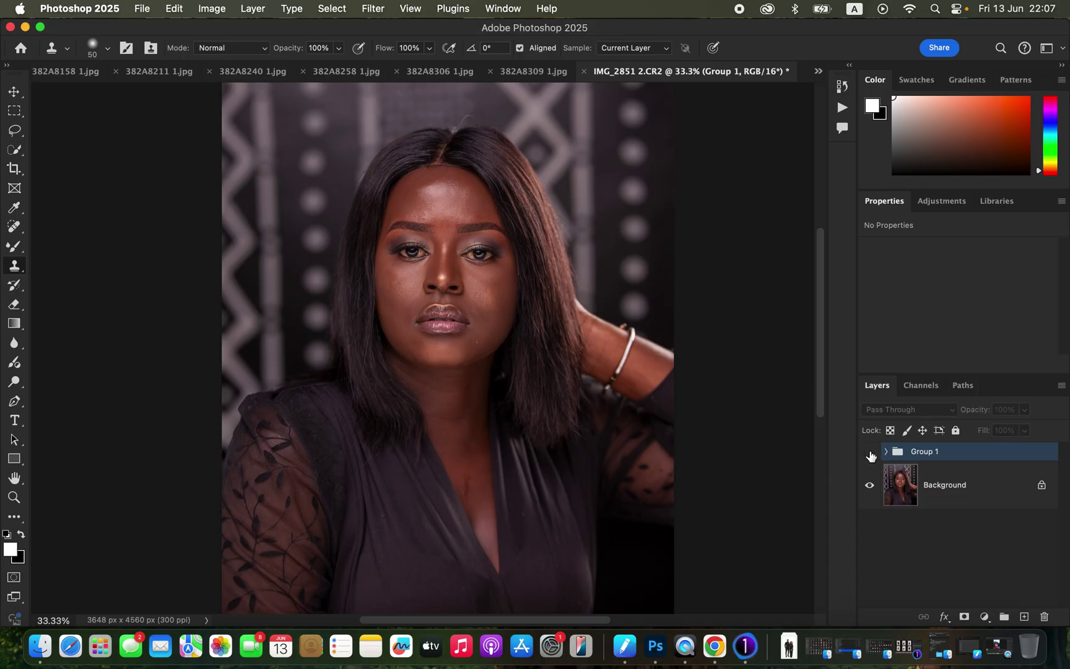
click(871, 456)
click(870, 456)
click(871, 456)
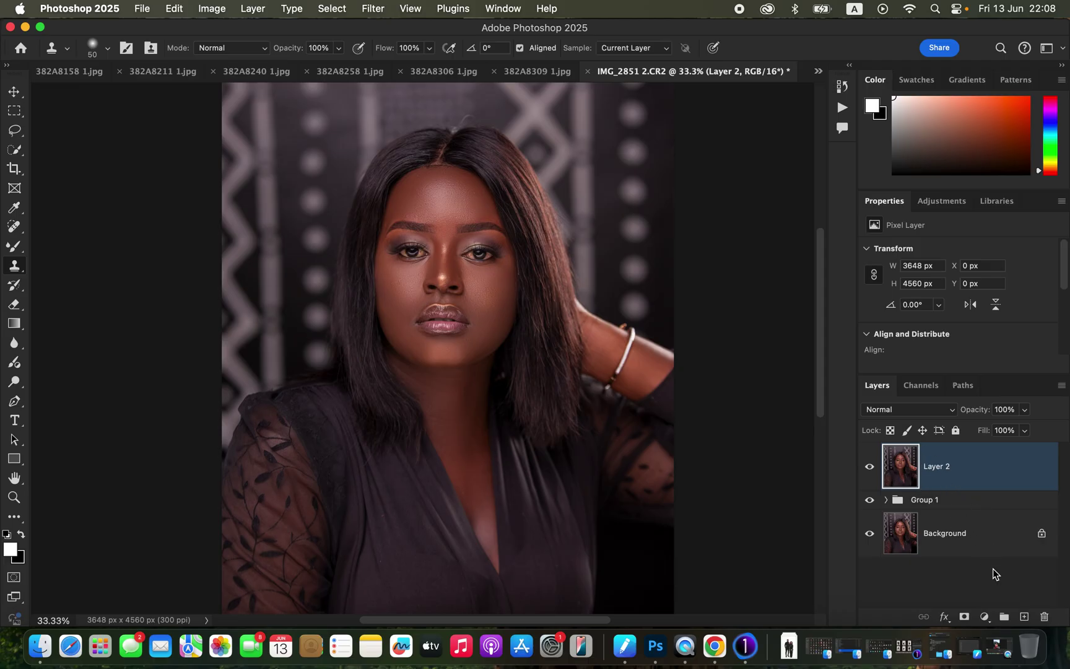
Step: Add a new empty layer above Layer 2 and set its blend mode to Color
click(1022, 617)
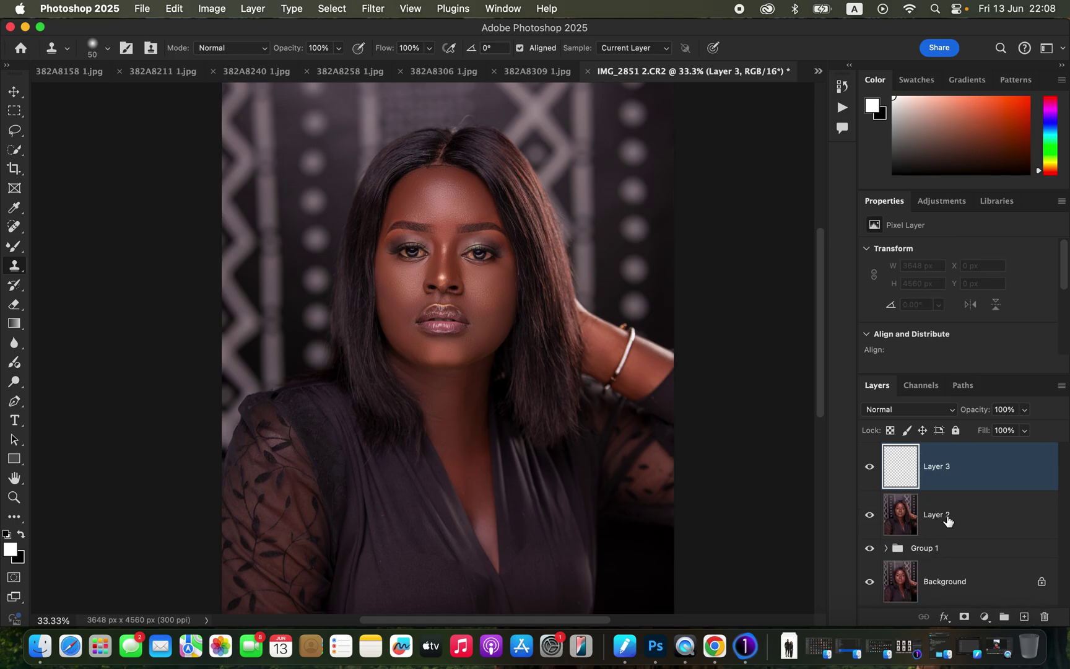
click(926, 410)
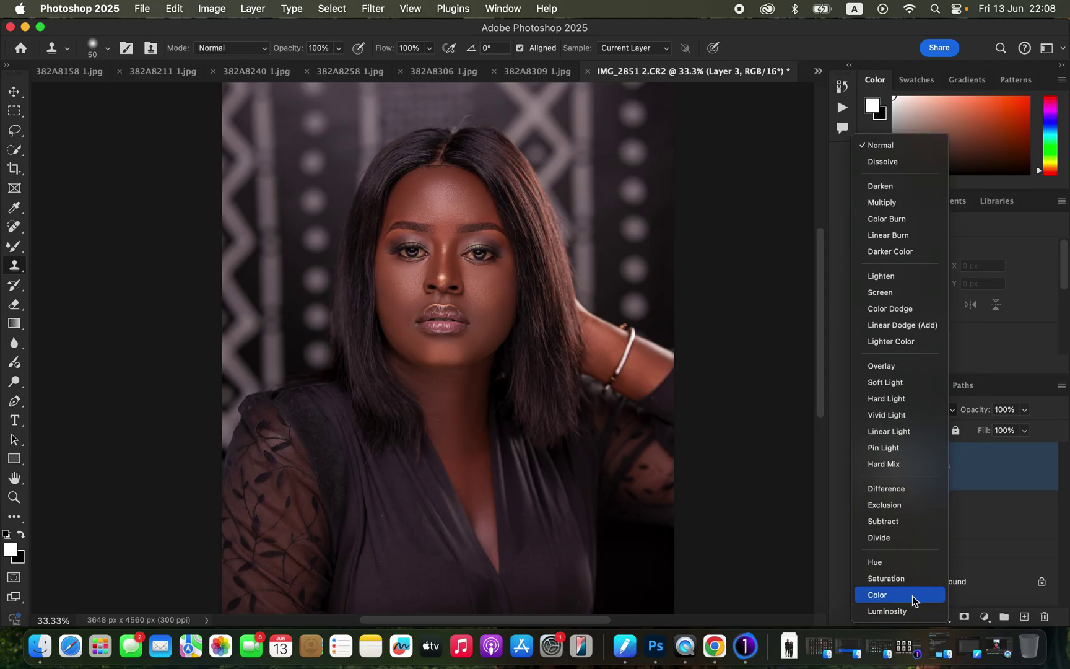
click(908, 597)
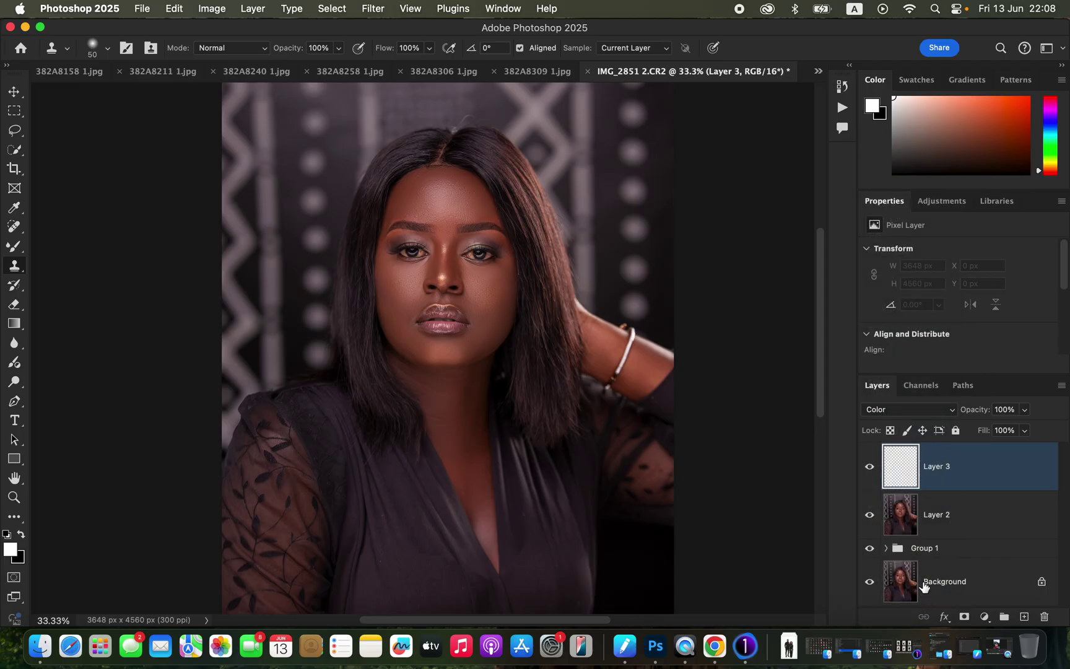
Step: Select the woman automatically from Layer 2 with the Select Subject command
click(963, 518)
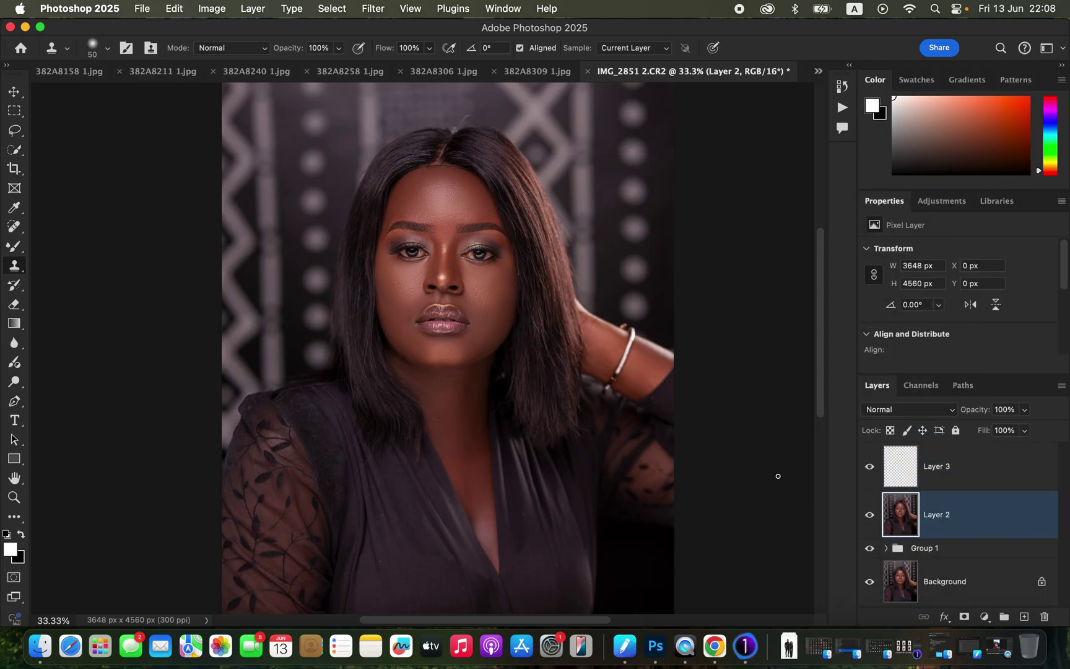
click(333, 9)
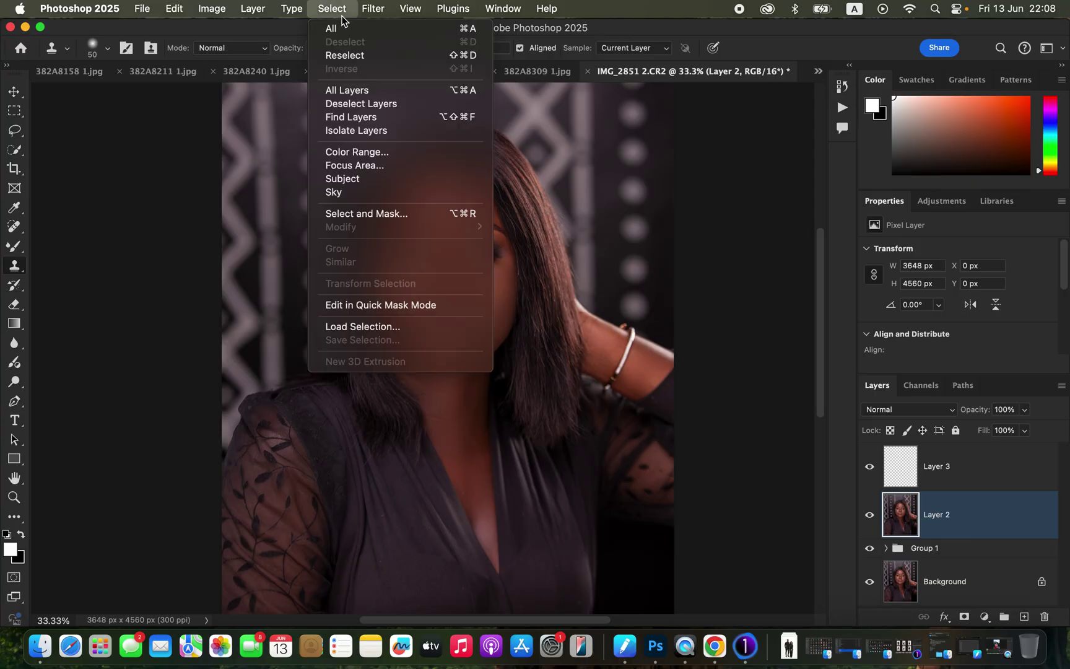
click(382, 181)
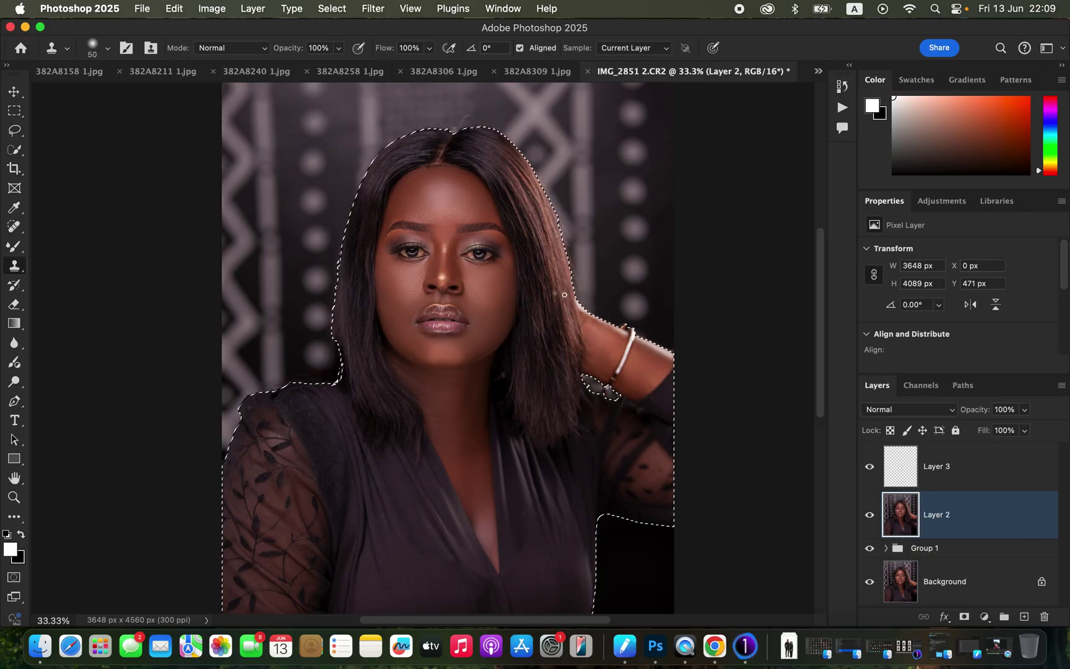
Step: Make Layer 3 active, switch to the Brush tool and check the brush's size and hardness
click(976, 473)
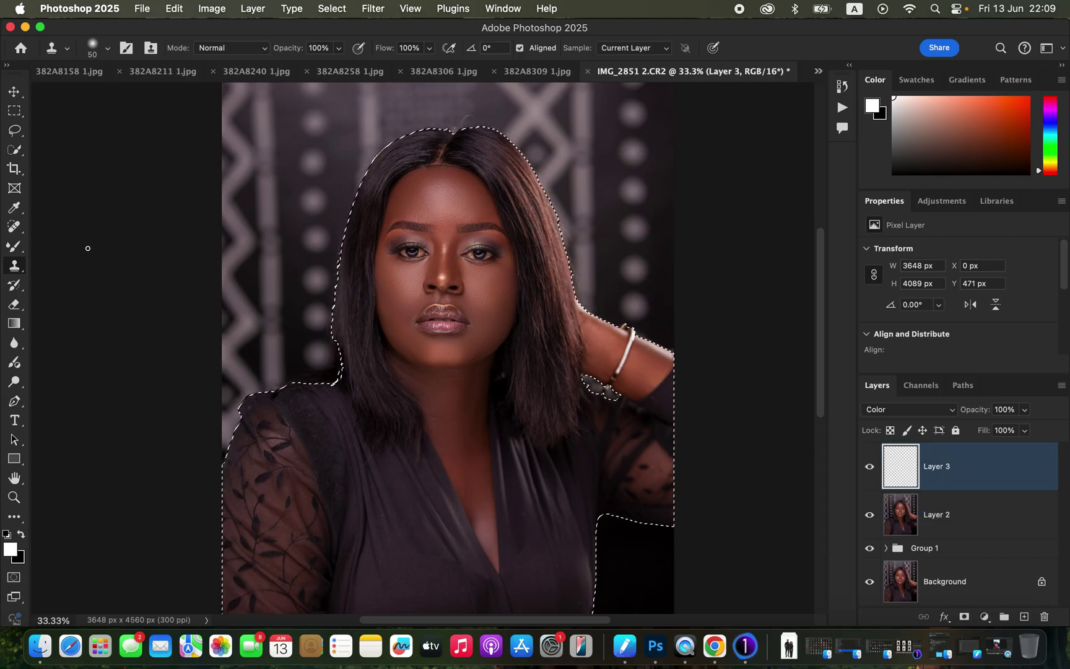
click(15, 248)
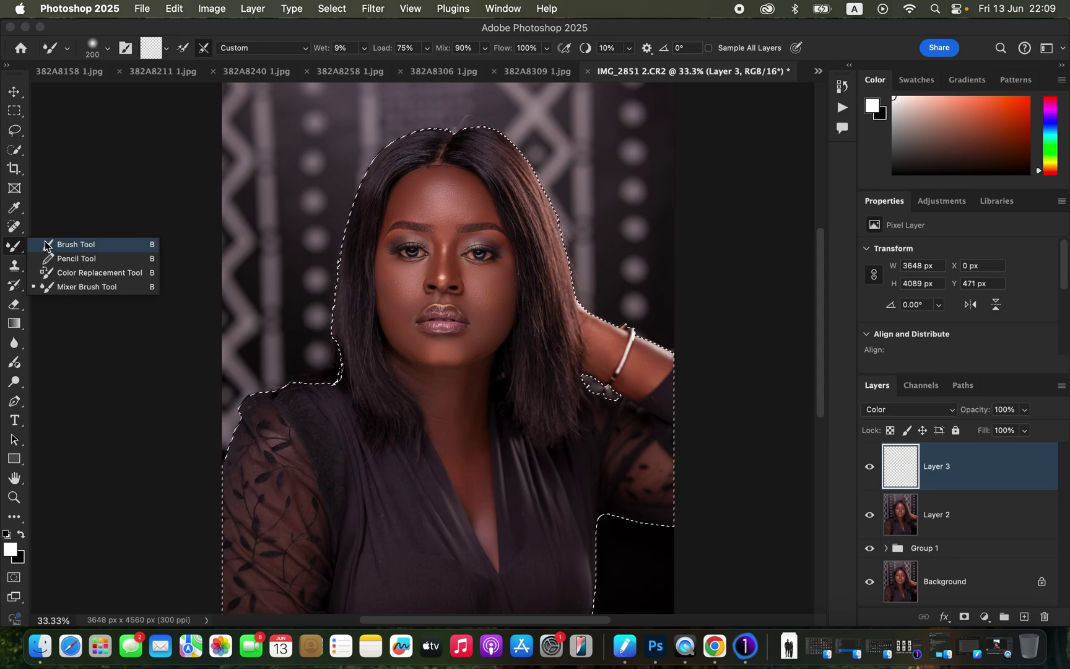
click(73, 245)
click(108, 49)
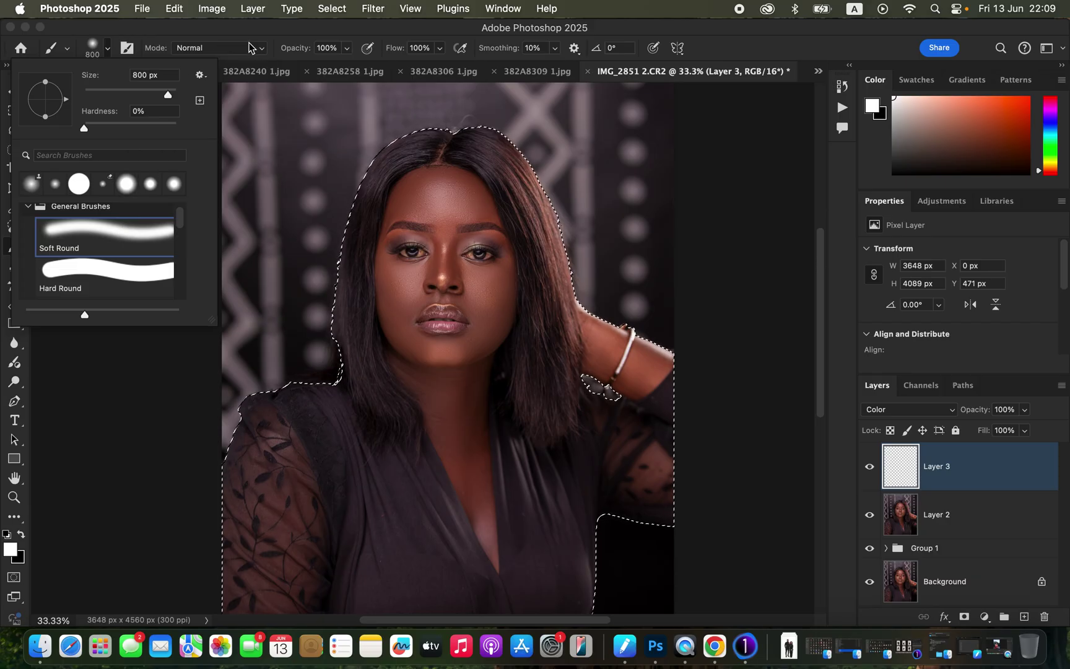
click(259, 27)
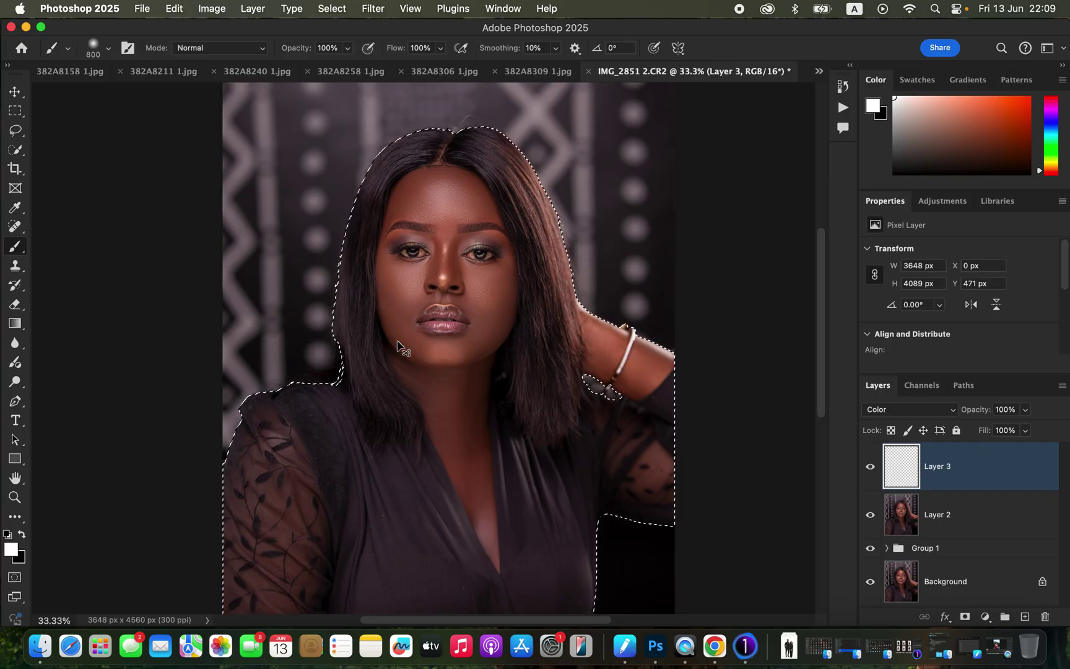
Step: Sample a reddish-brown skin tone from the edge of the face as the foreground colour
key(super+equal)
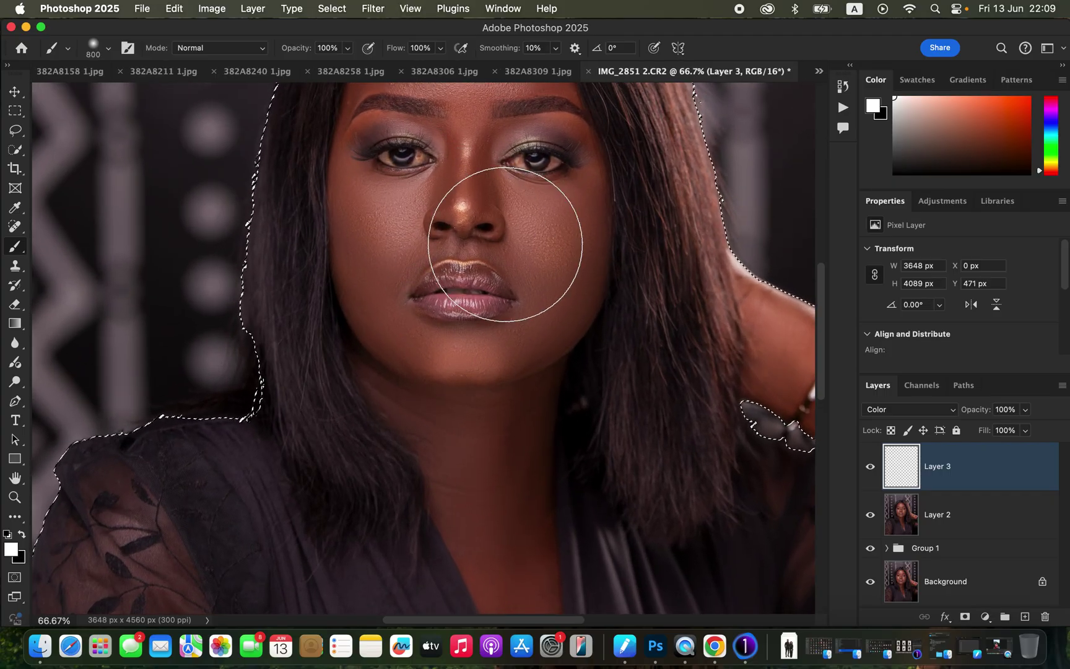
drag(540, 229, 506, 311)
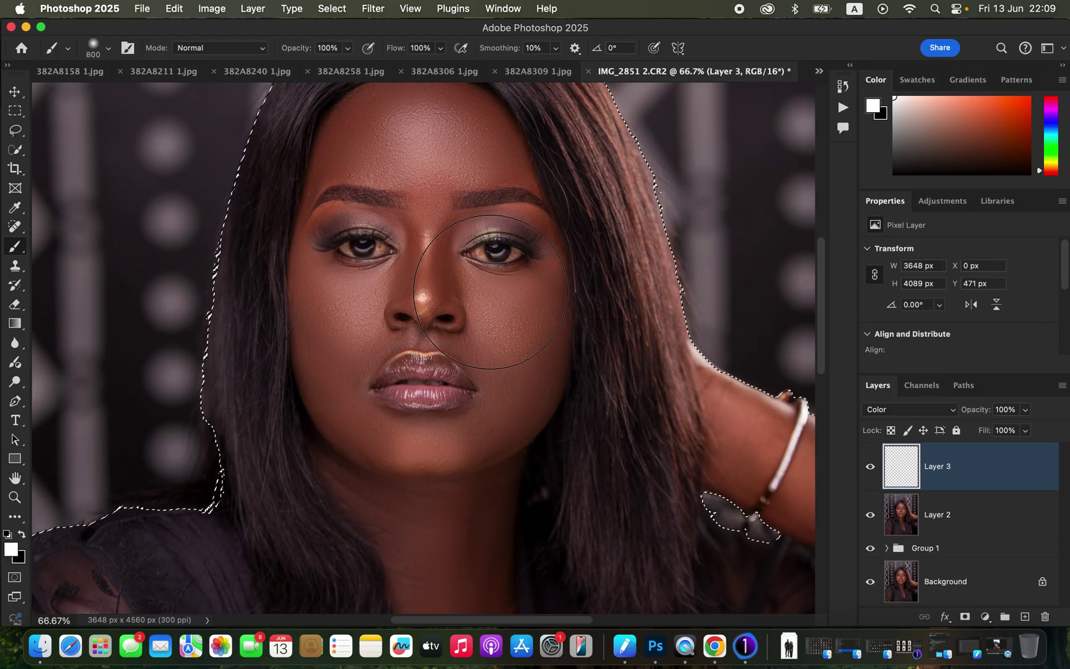
alt+click(308, 230)
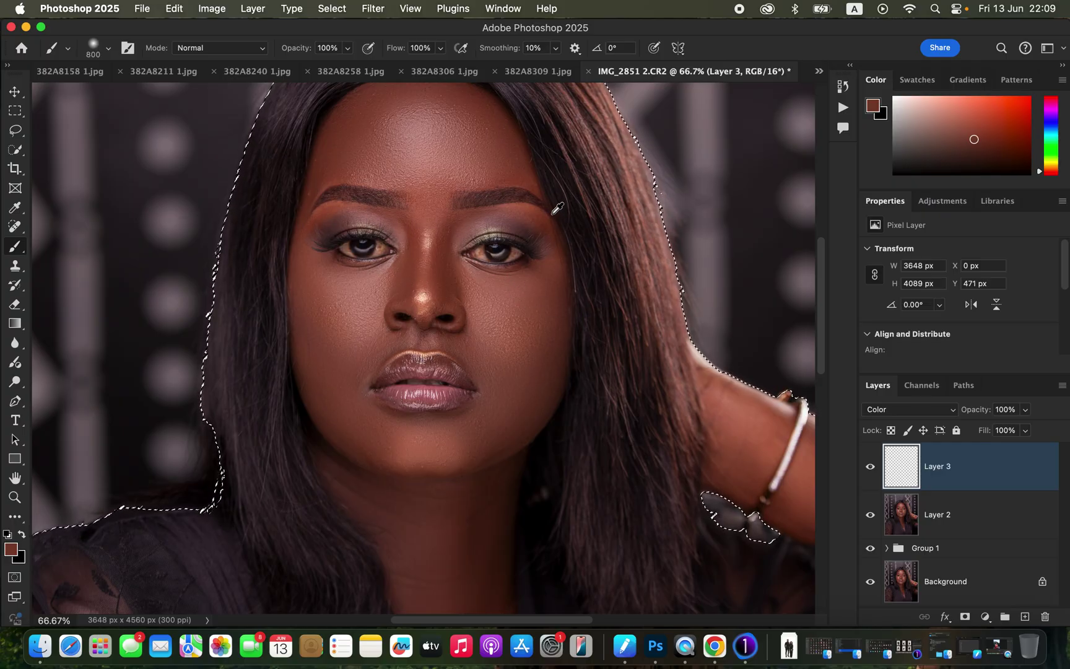
drag(536, 179, 536, 180)
Step: Reduce the brush to 300 px and paint the sampled tone over the forehead, nose and cheeks on Layer 3
key(bracketleft)
key(bracketleft)
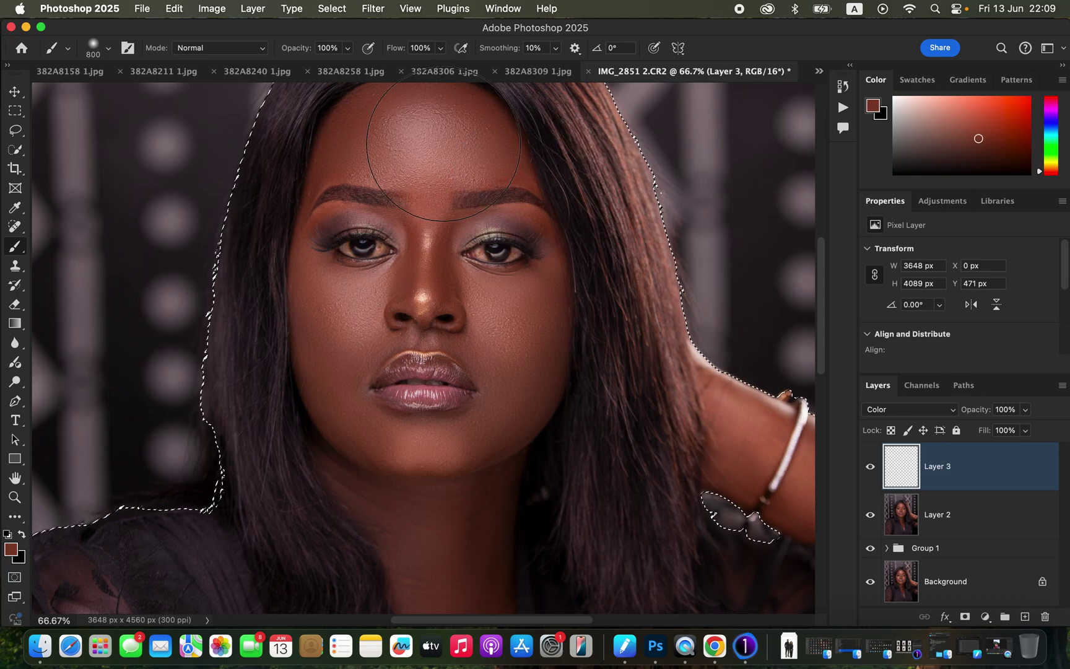
key(bracketleft)
key(bracketleft)
key(bracketleft)
key(bracketleft)
key(bracketleft)
mouse_move(449, 143)
mouse_down()
mouse_move(416, 182)
mouse_move(427, 139)
mouse_move(436, 148)
mouse_move(426, 159)
mouse_move(454, 138)
mouse_up()
mouse_move(397, 279)
mouse_down()
mouse_move(358, 305)
mouse_move(411, 282)
mouse_move(476, 305)
mouse_move(521, 339)
mouse_move(511, 332)
mouse_up()
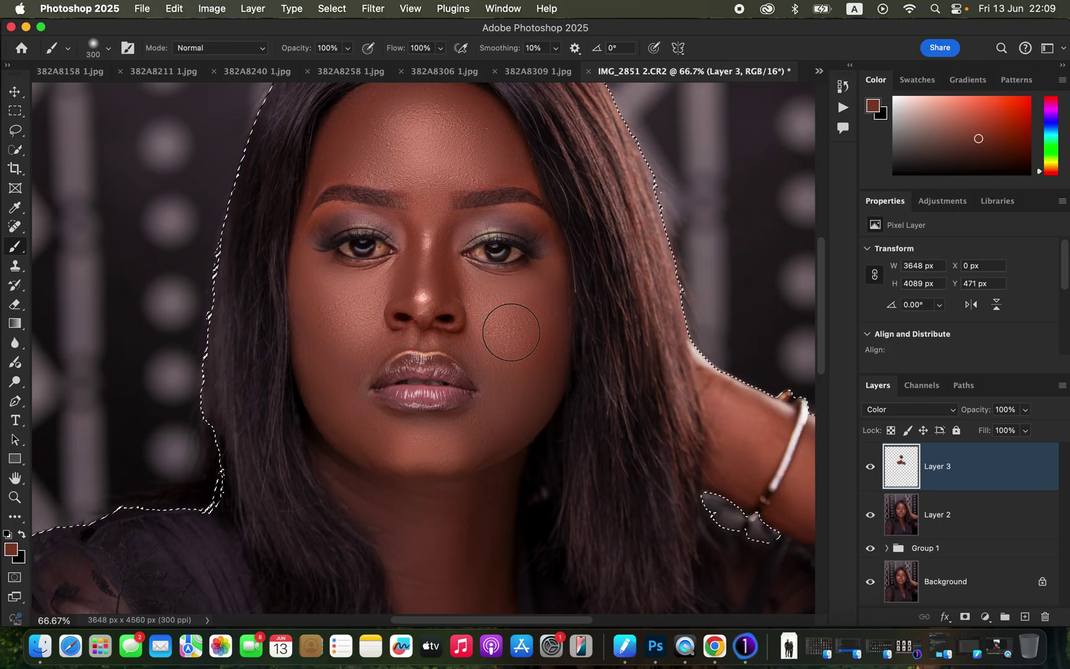
Step: Paint the skin tone over the rest of the face and the neck, reducing the brush to 200 px
key(super+minus)
mouse_move(382, 291)
mouse_down()
mouse_move(359, 371)
mouse_move(390, 404)
mouse_move(451, 418)
mouse_move(494, 382)
mouse_move(504, 350)
mouse_move(502, 377)
mouse_move(492, 326)
mouse_move(458, 310)
mouse_move(434, 274)
mouse_move(437, 186)
mouse_move(377, 189)
mouse_move(385, 162)
mouse_move(406, 159)
mouse_move(427, 245)
mouse_move(347, 309)
mouse_move(482, 334)
mouse_move(514, 321)
mouse_move(514, 306)
mouse_move(515, 336)
mouse_move(481, 393)
mouse_move(425, 429)
mouse_move(441, 430)
mouse_move(358, 423)
mouse_move(385, 446)
mouse_move(416, 438)
mouse_move(451, 534)
mouse_move(412, 478)
mouse_move(414, 494)
mouse_move(443, 475)
mouse_move(457, 512)
mouse_move(459, 491)
mouse_up()
key(bracketleft)
key(bracketleft)
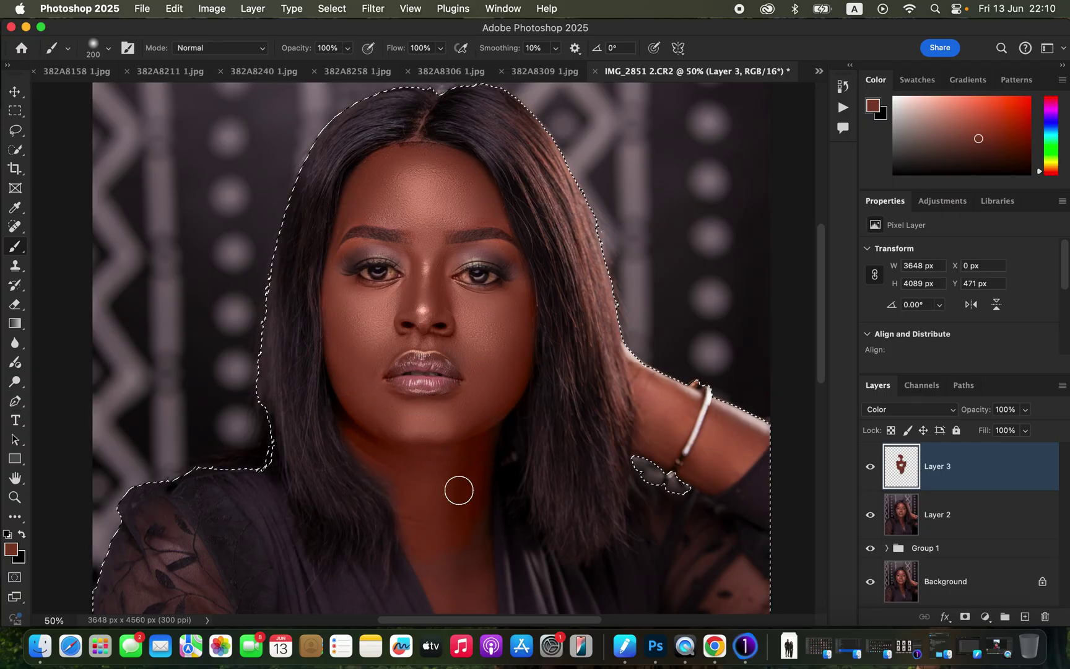
Step: Paint the skin tone over the raised forearm, the lower neck and the chest
key(super+minus)
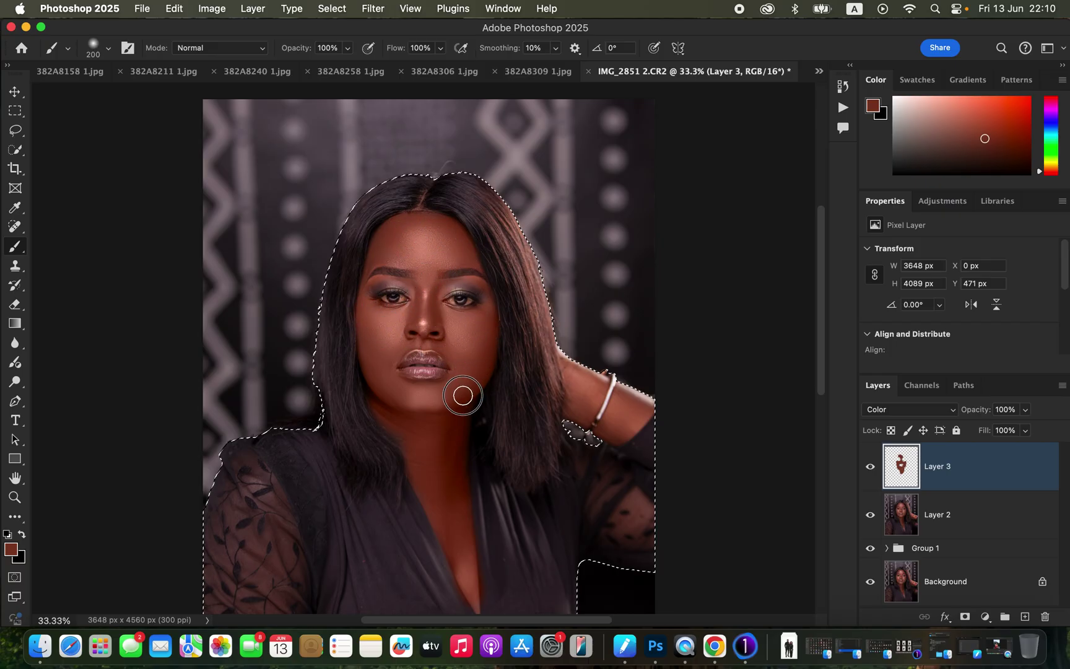
mouse_move(588, 387)
mouse_down()
mouse_move(579, 396)
mouse_move(627, 400)
mouse_move(616, 429)
mouse_up()
mouse_move(468, 417)
mouse_down()
mouse_move(425, 453)
mouse_move(456, 552)
mouse_move(450, 510)
mouse_up()
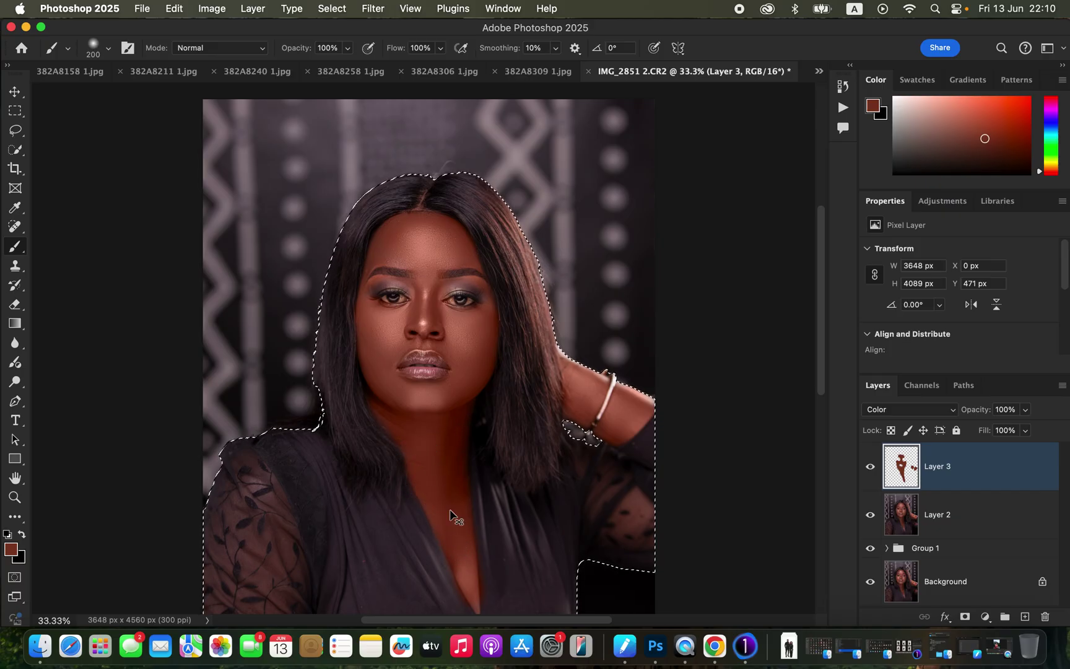
Step: Paint the skin tone into the tighter areas of the face around the eyes and mouth with a smaller brush
key(super+equal)
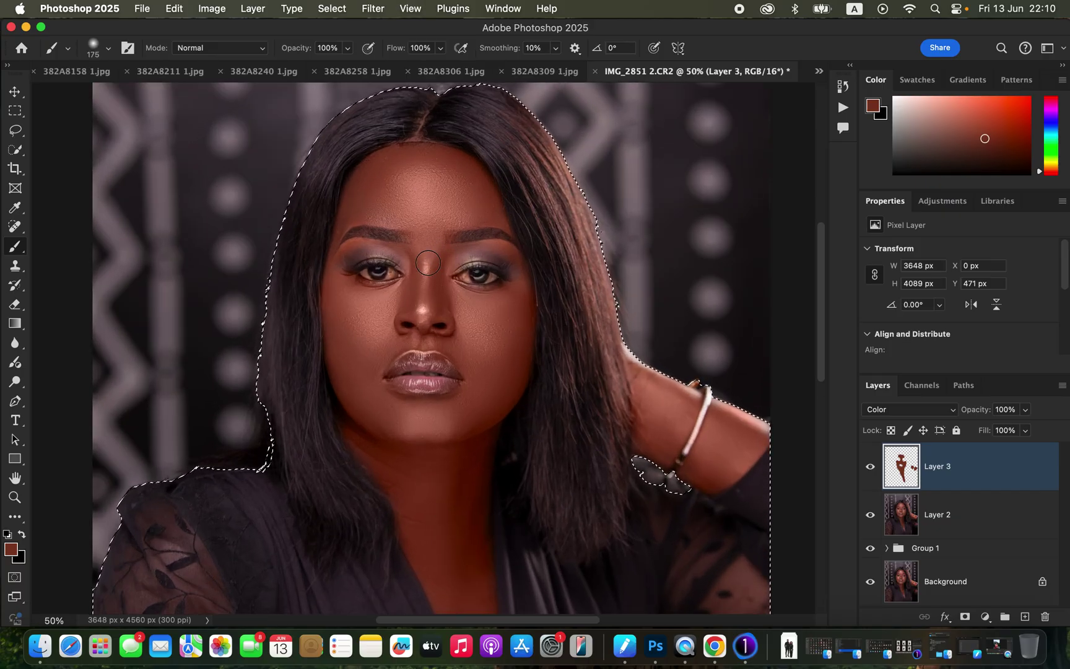
key(bracketleft)
key(bracketleft)
key(bracketleft)
key(bracketleft)
mouse_move(339, 230)
mouse_down()
mouse_move(359, 185)
mouse_move(401, 218)
mouse_move(389, 155)
mouse_move(379, 159)
mouse_move(414, 158)
mouse_move(450, 177)
mouse_move(481, 214)
mouse_move(489, 209)
mouse_move(452, 207)
mouse_move(422, 258)
mouse_move(432, 272)
mouse_move(439, 255)
mouse_move(451, 330)
mouse_move(484, 322)
mouse_move(522, 283)
mouse_move(510, 291)
mouse_move(521, 288)
mouse_move(522, 331)
mouse_move(494, 382)
mouse_move(449, 420)
mouse_move(417, 423)
mouse_move(412, 437)
mouse_move(432, 438)
mouse_move(401, 429)
mouse_move(452, 433)
mouse_up()
Step: Enlarge the brush to 200 px and paint the skin tone along the cheek and up to the forehead
key(bracketright)
key(bracketright)
key(bracketright)
key(bracketright)
mouse_move(317, 351)
mouse_down()
mouse_move(385, 329)
mouse_move(383, 343)
mouse_move(463, 341)
mouse_move(507, 355)
mouse_move(514, 321)
mouse_move(499, 389)
mouse_move(468, 429)
mouse_move(415, 444)
mouse_move(374, 416)
mouse_move(425, 440)
mouse_move(463, 506)
mouse_move(418, 189)
mouse_up()
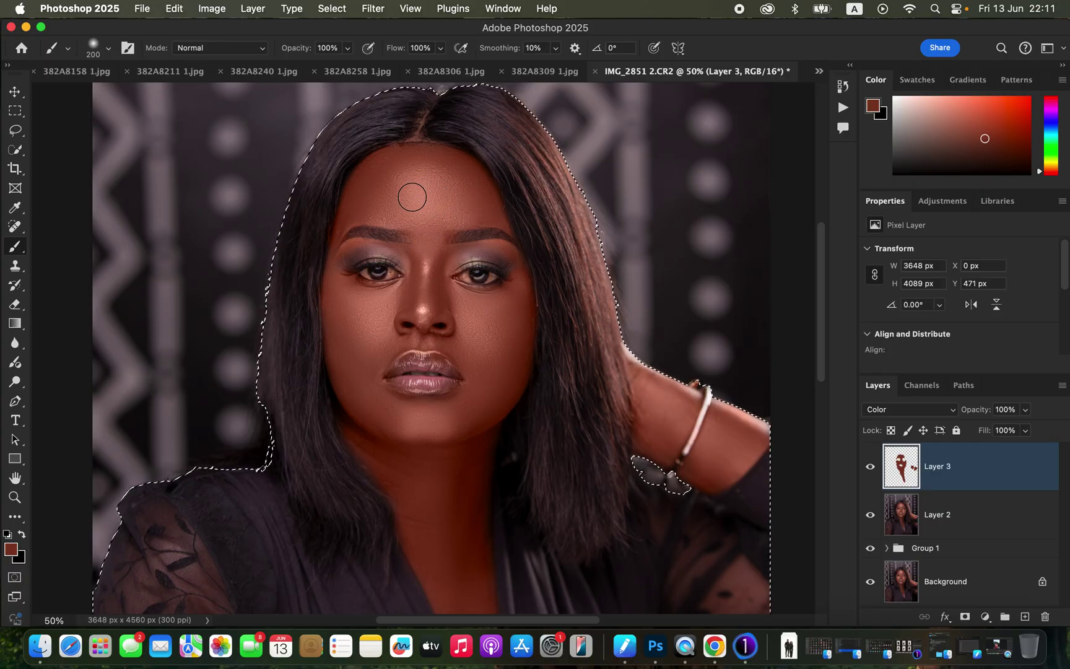
Step: Reduce the brush to 80 px for touching up the small remaining skin areas
key(bracketleft)
key(bracketleft)
key(bracketleft)
key(bracketleft)
key(bracketleft)
key(bracketleft)
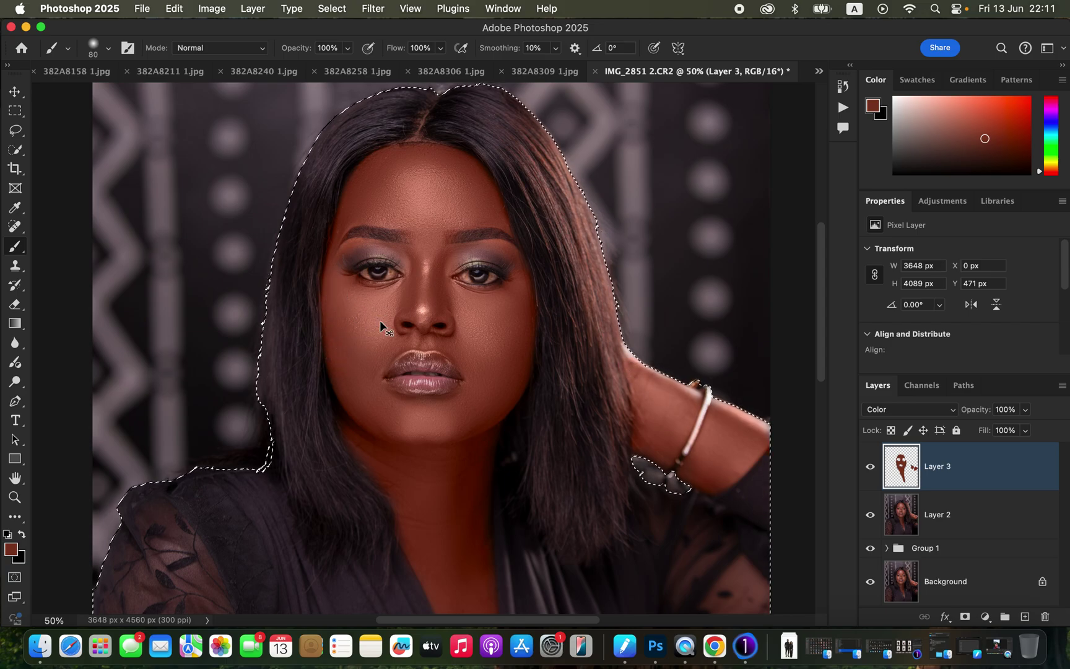
Step: Set up the Eraser at 60 px on Layer 3 to clean stray colour around the hair and dress neckline
scroll(380, 321, down, 2)
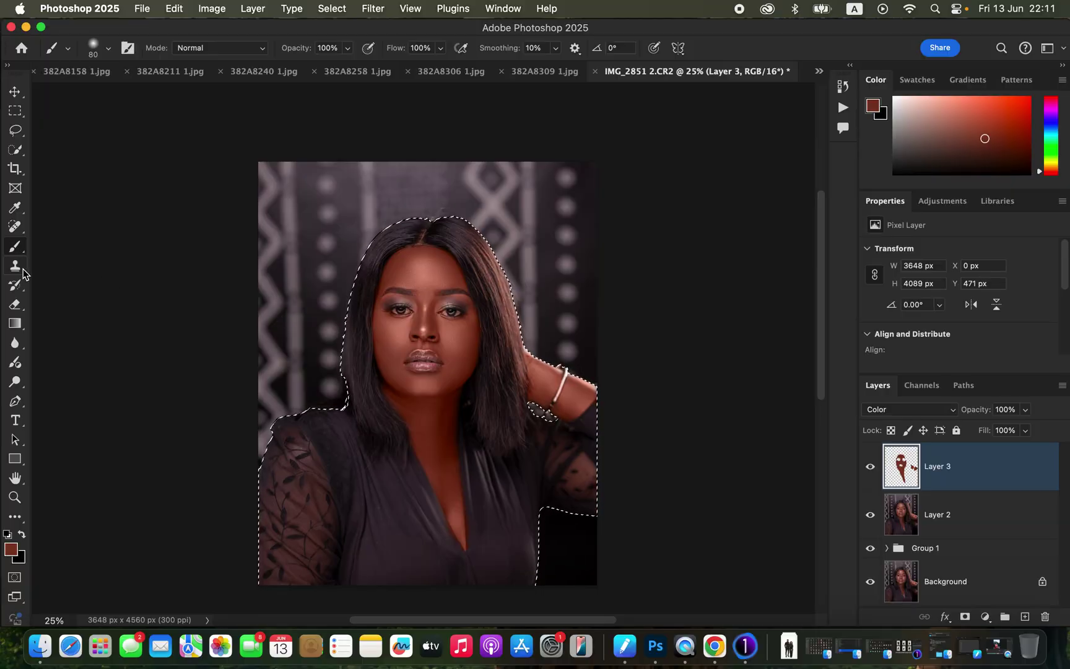
click(16, 304)
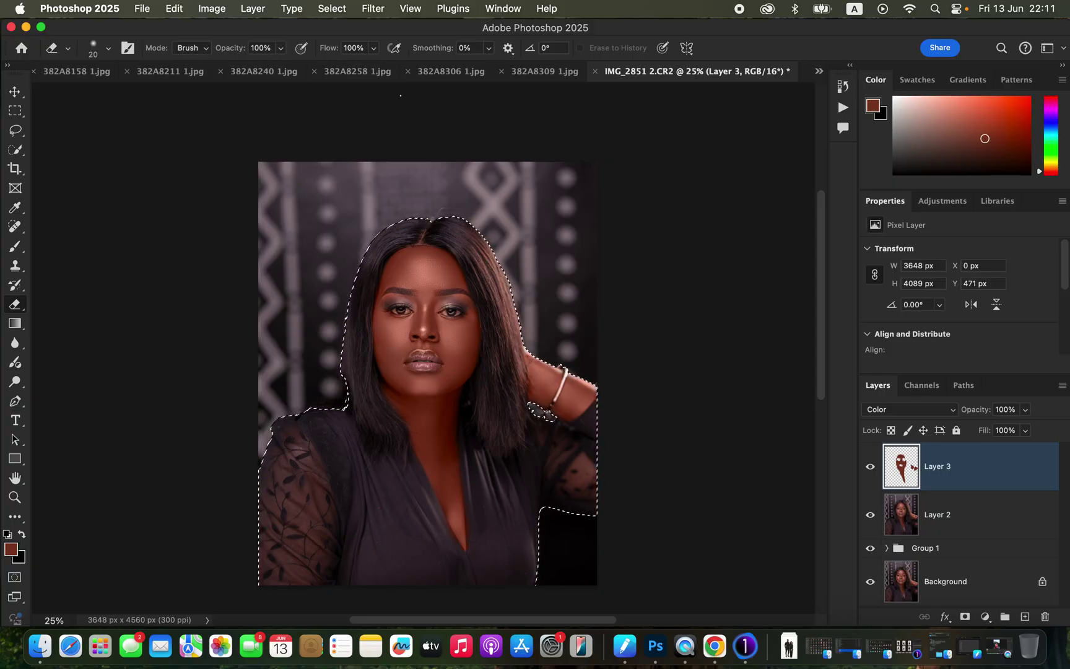
key(super+equal)
key(super+equal)
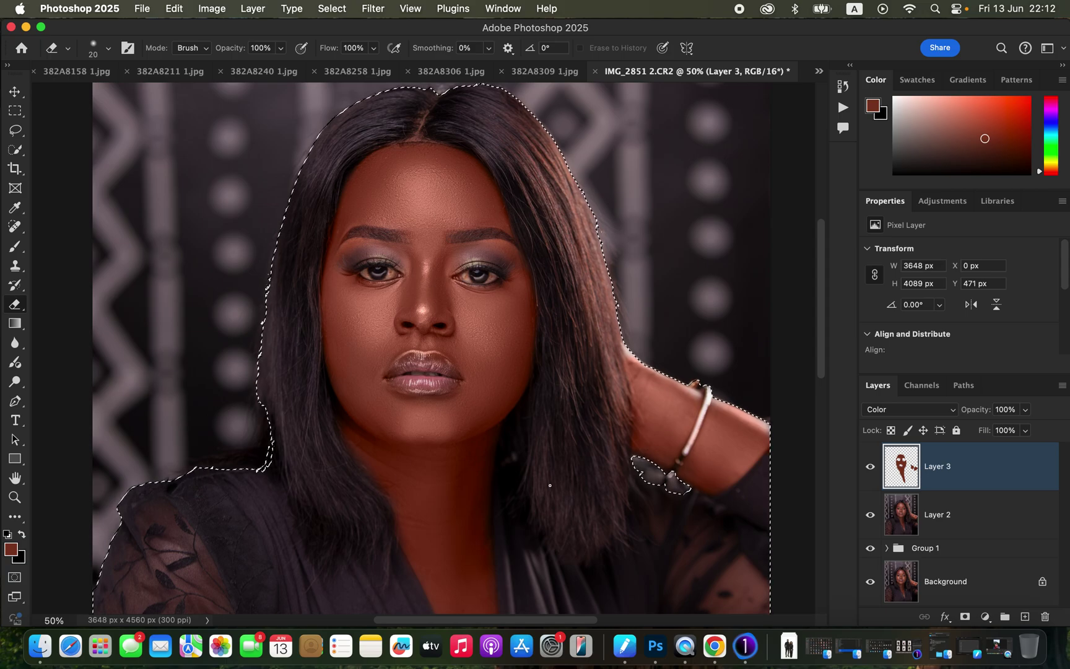
scroll(554, 421, down, 10)
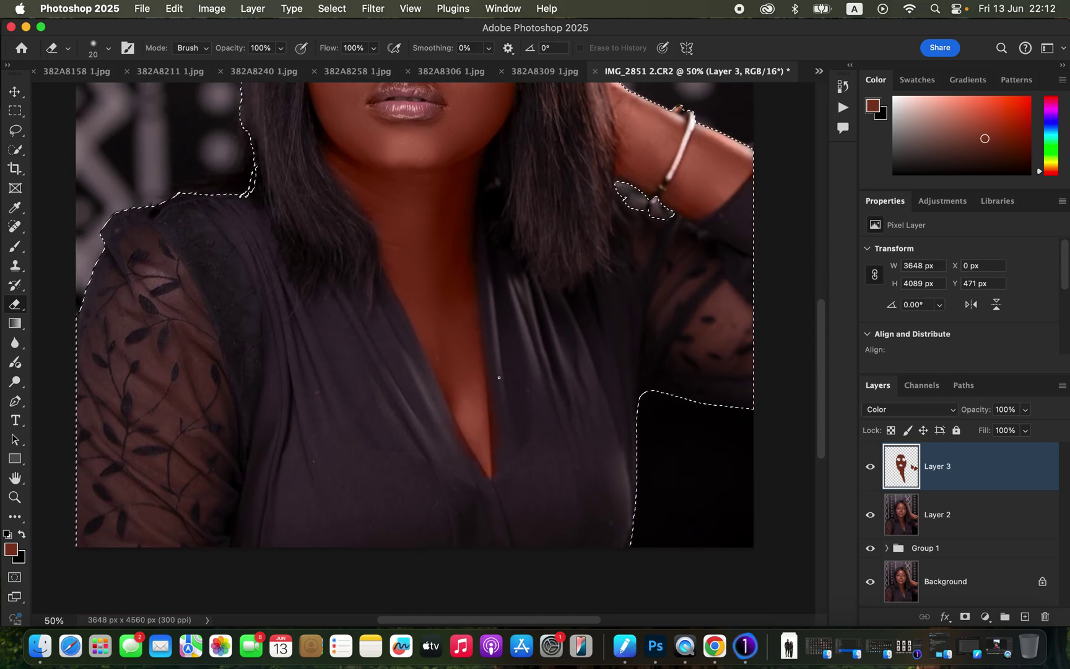
key(bracketright)
key(bracketright)
key(bracketright)
key(bracketright)
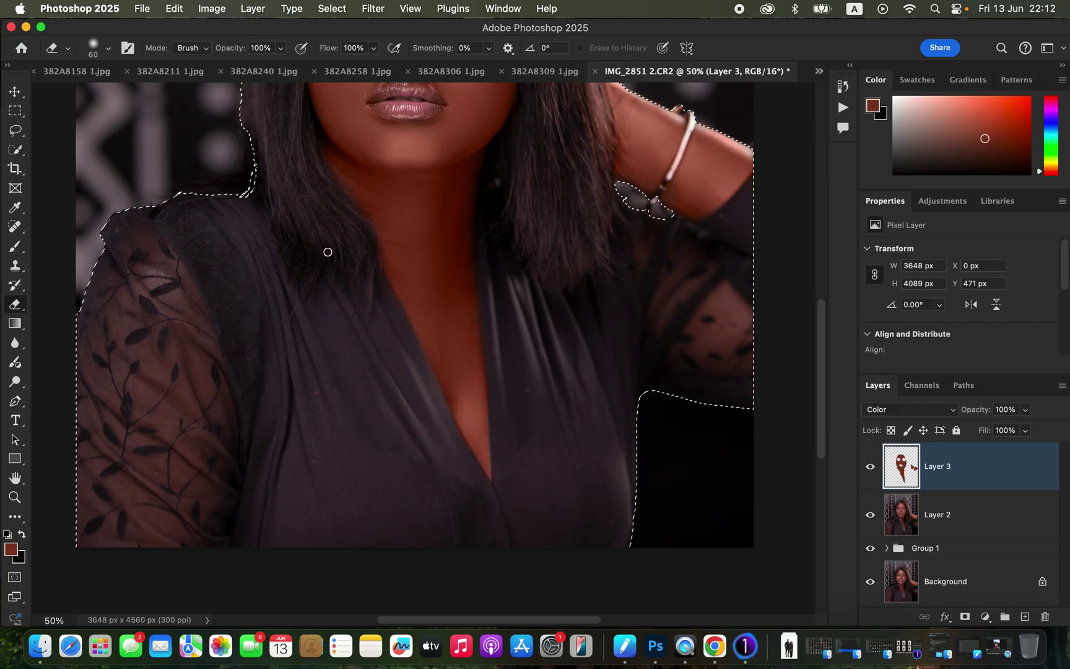
Step: Remove the selection around the woman and bring the whole portrait into view
key(super+minus)
key(super+minus)
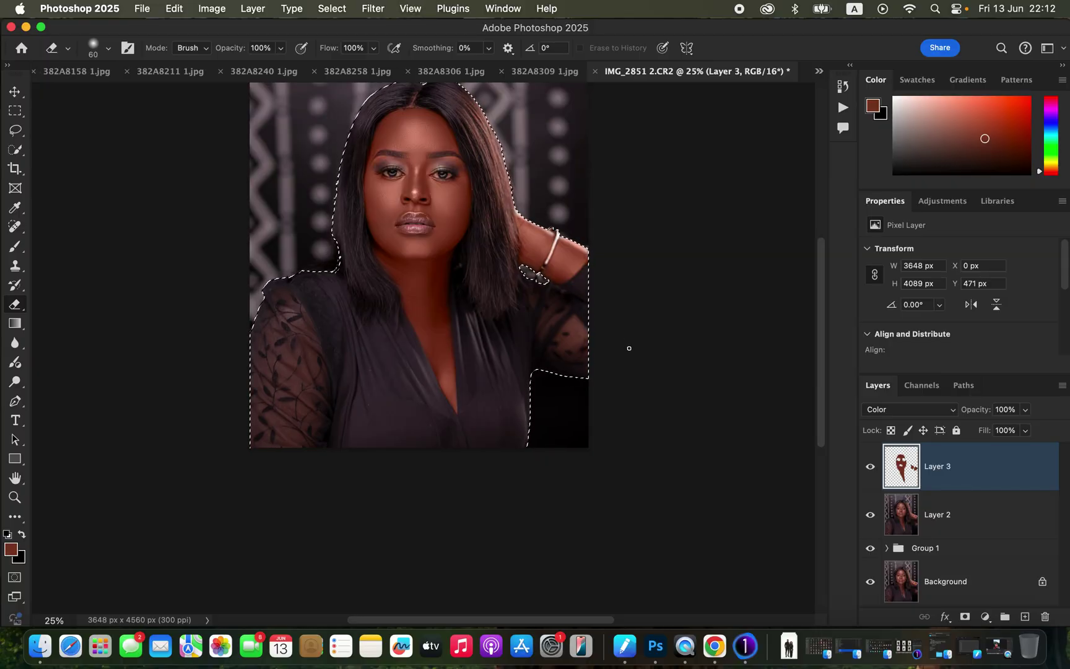
scroll(629, 348, up, 1)
key(super+d)
scroll(475, 302, up, 4)
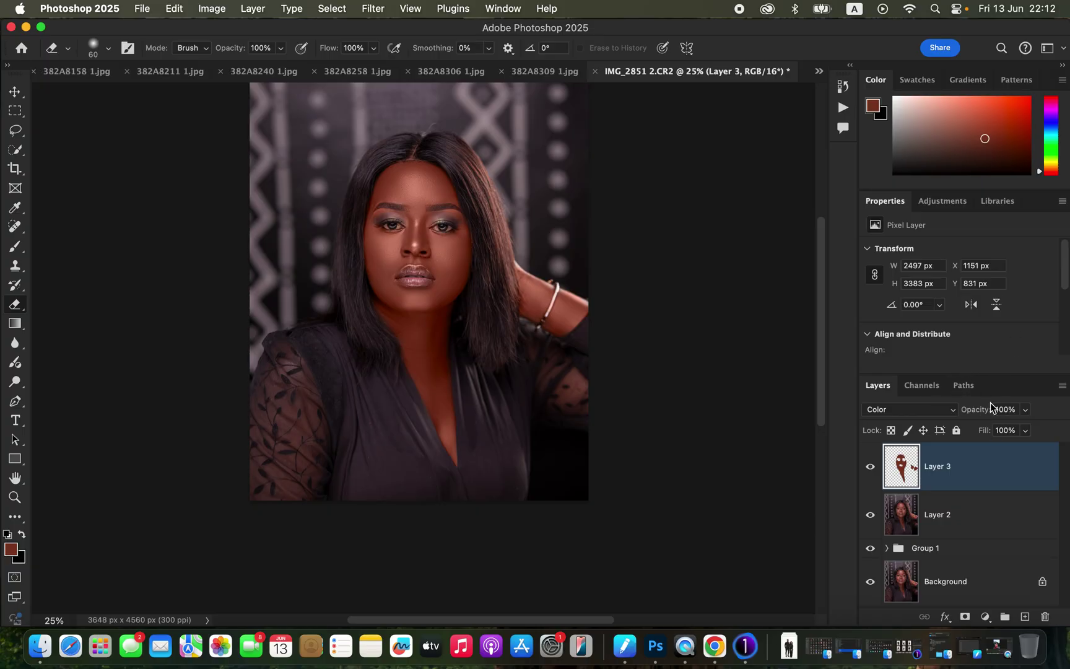
Step: Lower the opacity of the painted skin-tone layer to 73%
click(1025, 409)
drag(1016, 425, 1008, 428)
drag(1004, 427, 1011, 430)
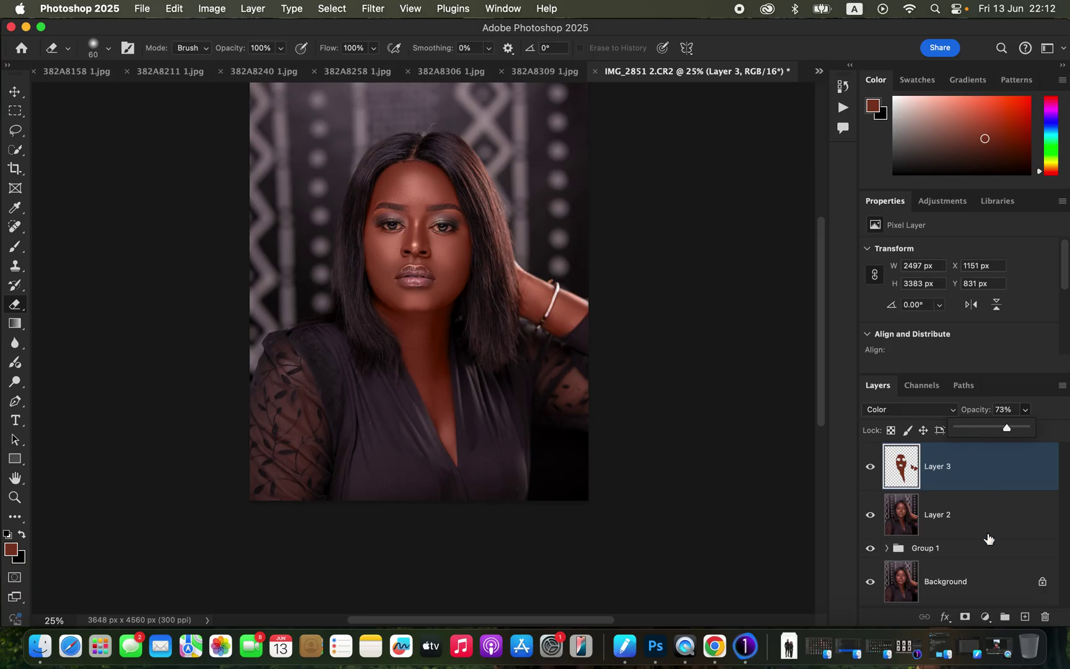
Step: Add a Hue/Saturation adjustment layer above Layer 3, nudge the Master hue and choose the Reds range
click(984, 617)
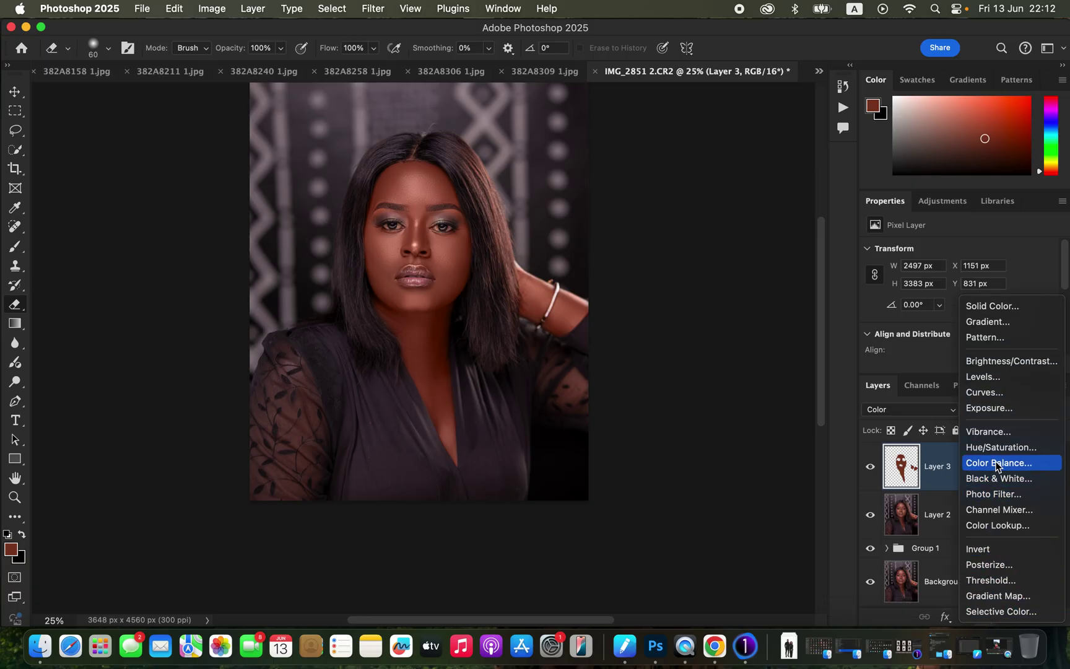
click(999, 447)
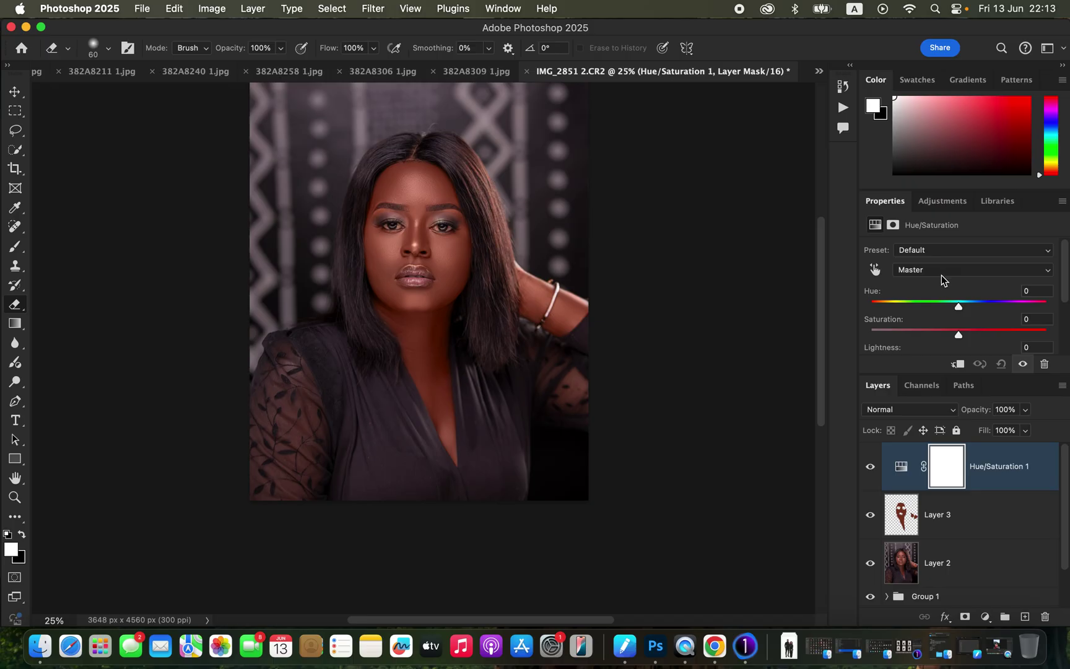
drag(960, 310, 959, 305)
click(960, 273)
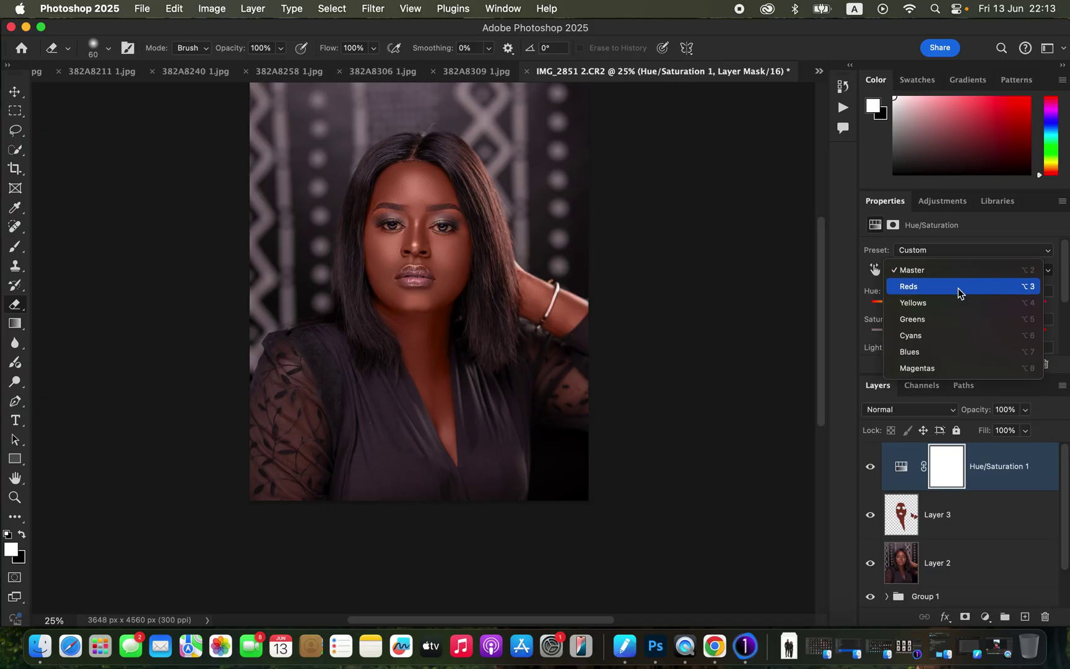
click(957, 287)
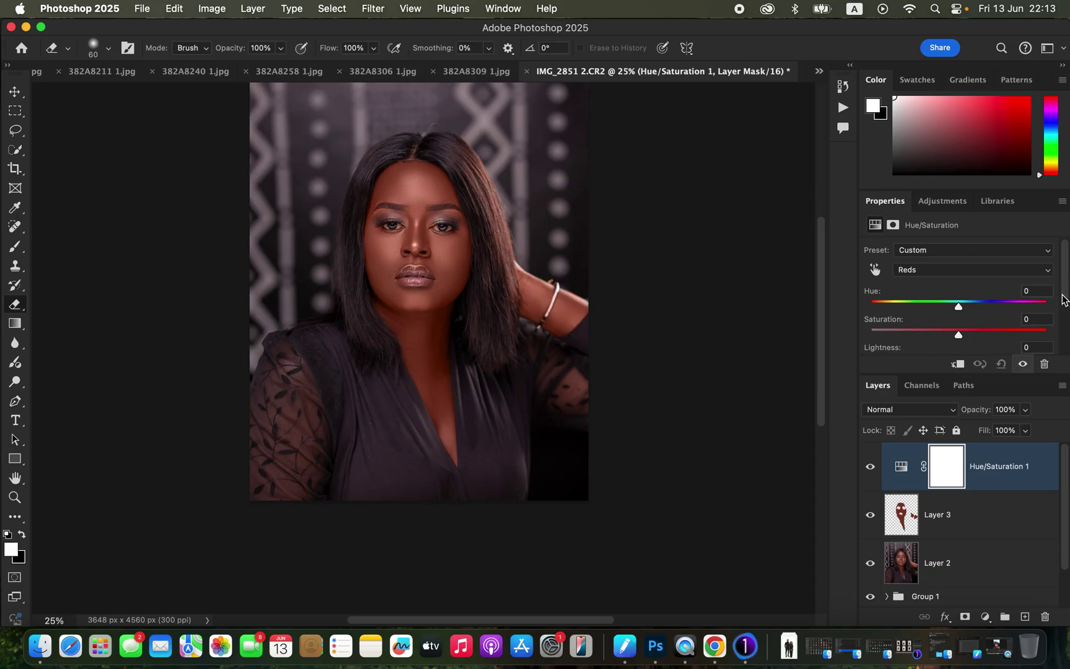
Step: Set the Reds lightness to -13 and add a Brightness/Contrast adjustment layer with contrast 10
scroll(1064, 294, down, 3)
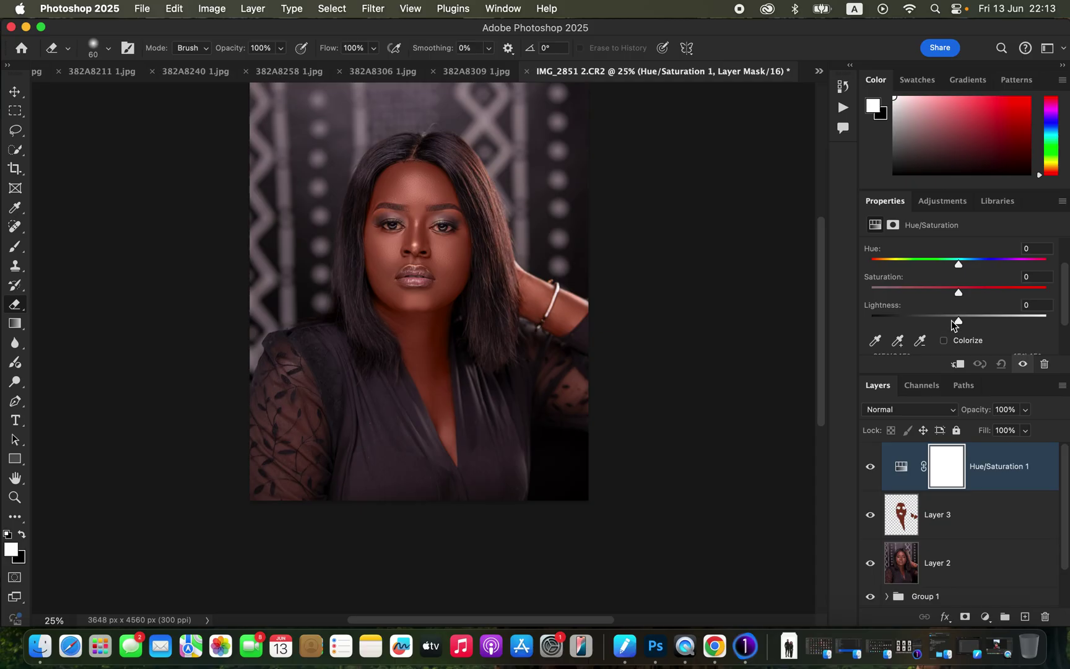
mouse_move(958, 321)
mouse_down()
mouse_move(942, 321)
mouse_move(951, 324)
mouse_up()
click(987, 613)
click(1004, 373)
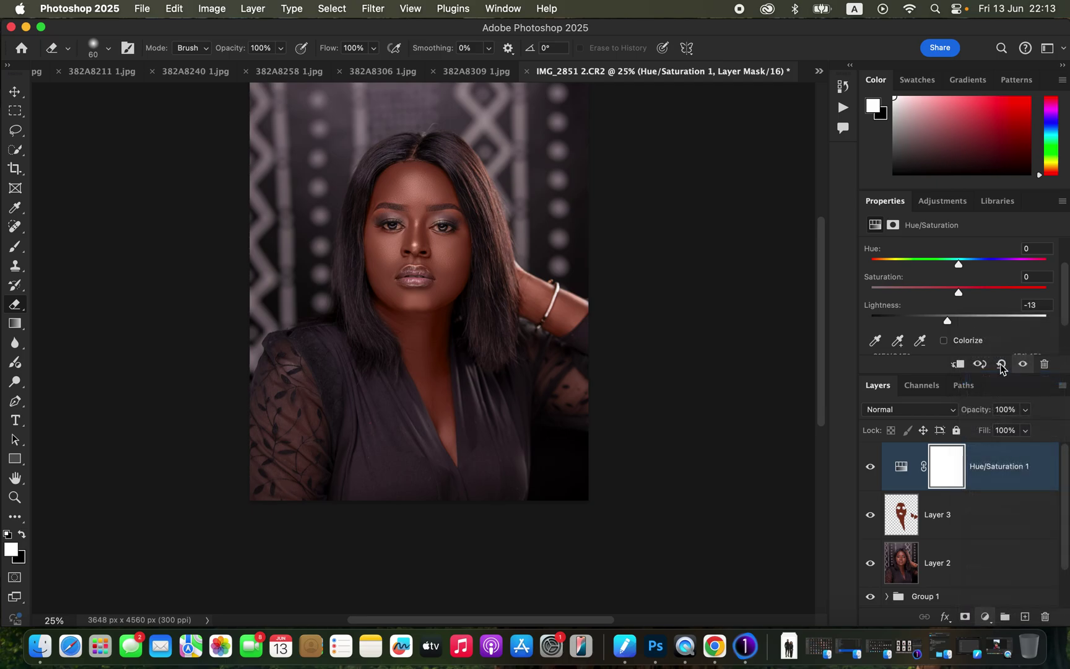
drag(958, 319, 972, 318)
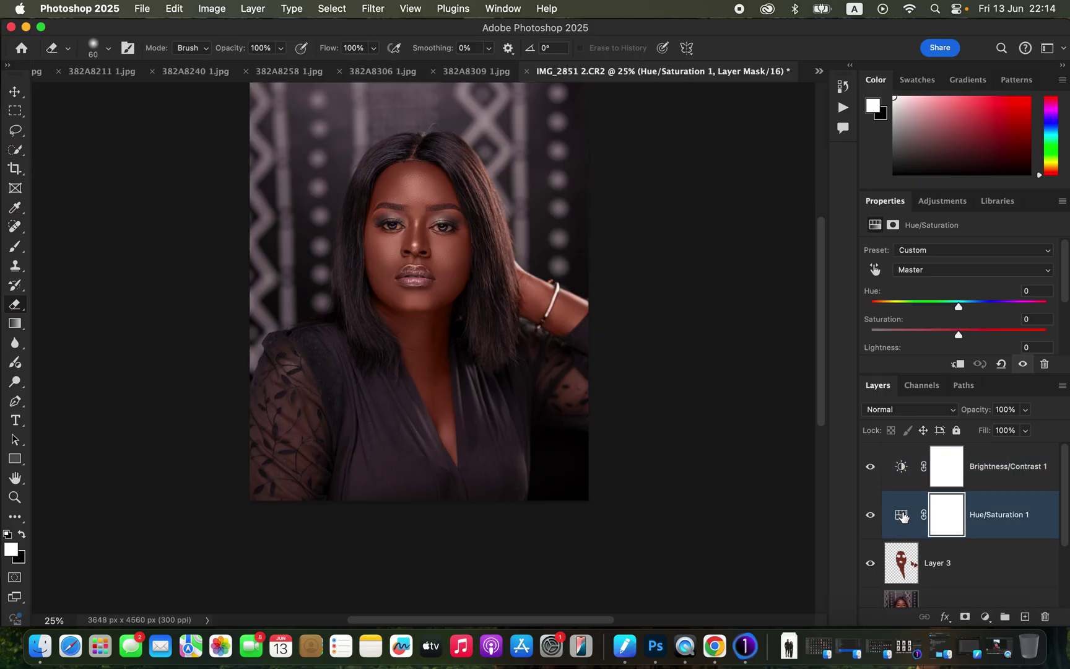
Step: Return to the Hue/Saturation adjustment and lower the lightness of its Reds range to about -23
click(900, 516)
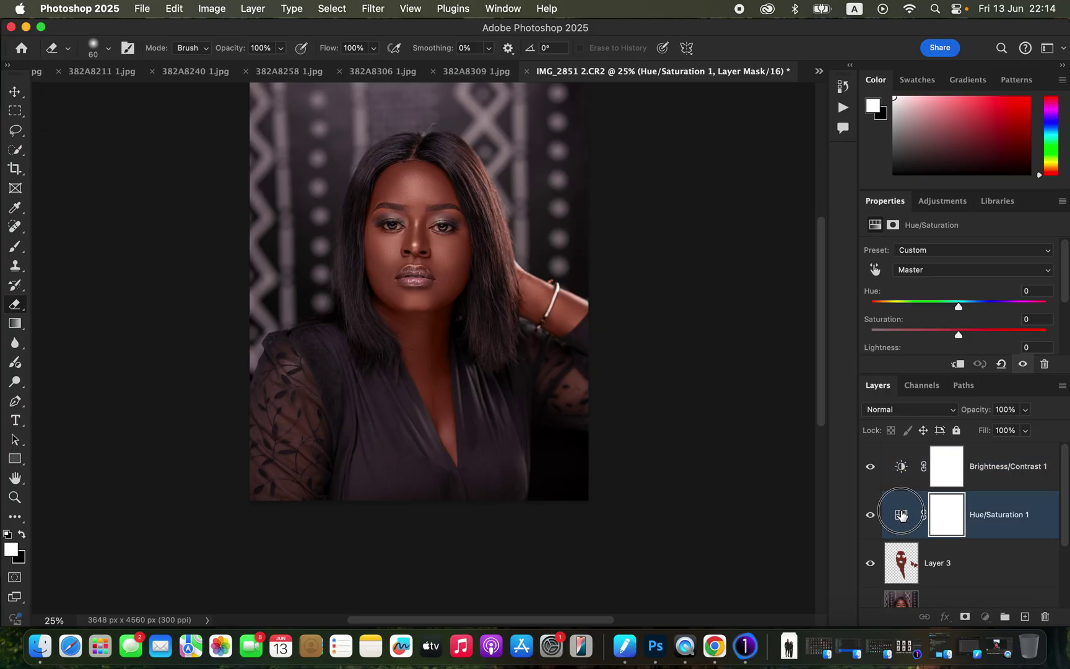
click(954, 273)
click(950, 290)
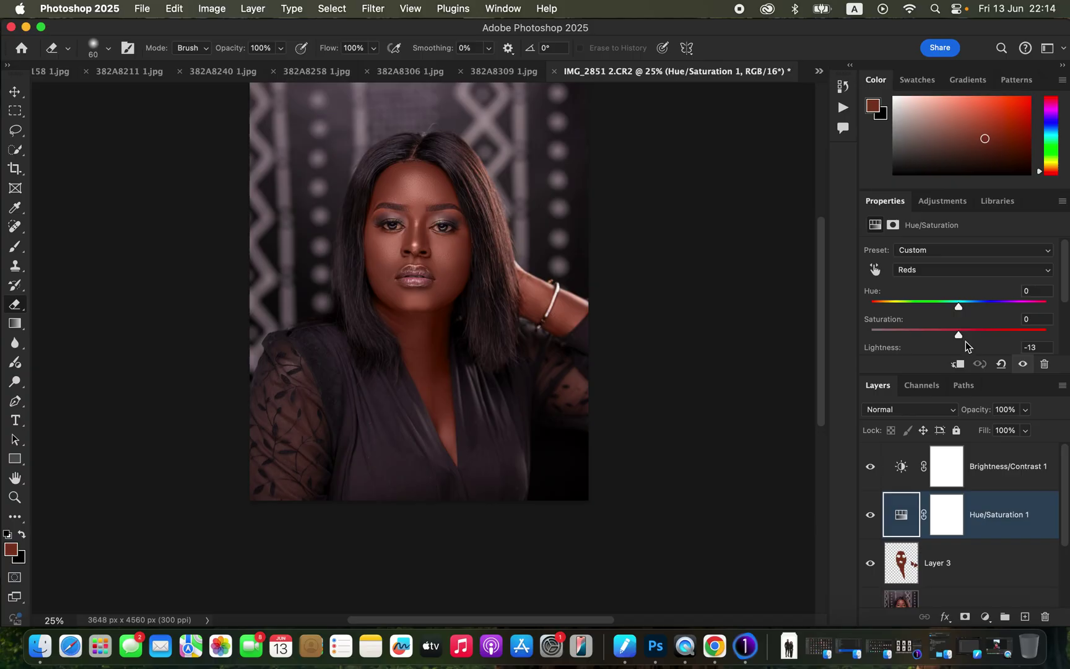
scroll(966, 334, down, 2)
drag(947, 312, 939, 314)
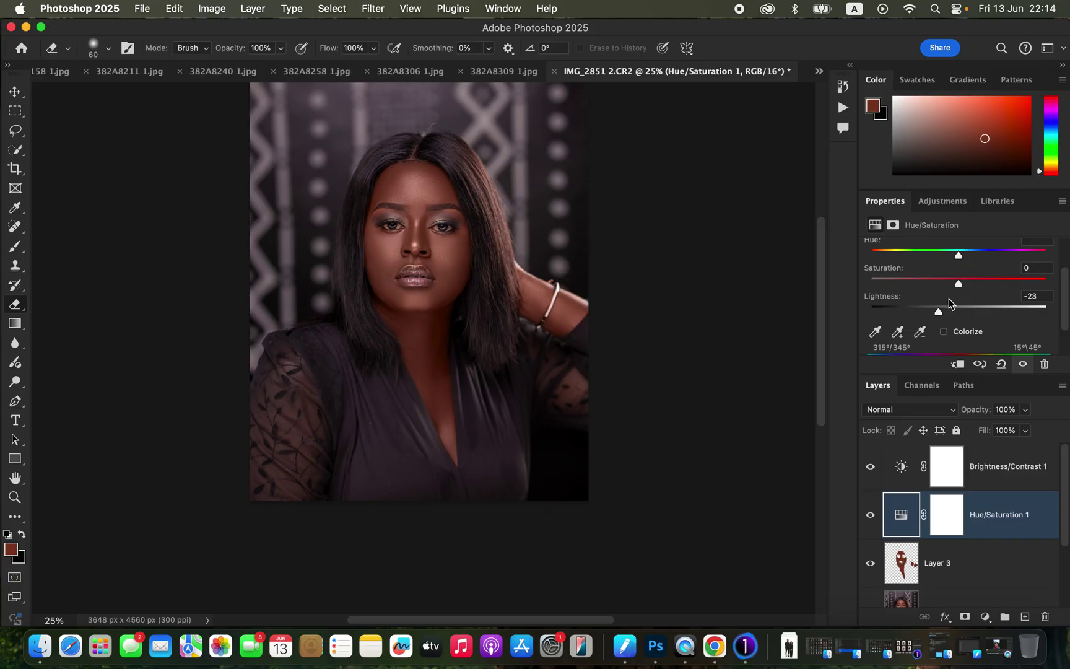
drag(942, 312, 940, 313)
Step: Add a Color Balance layer above Brightness/Contrast, set midtones Magenta-Green to +1 and compare the portrait with and without it
click(1014, 474)
click(984, 617)
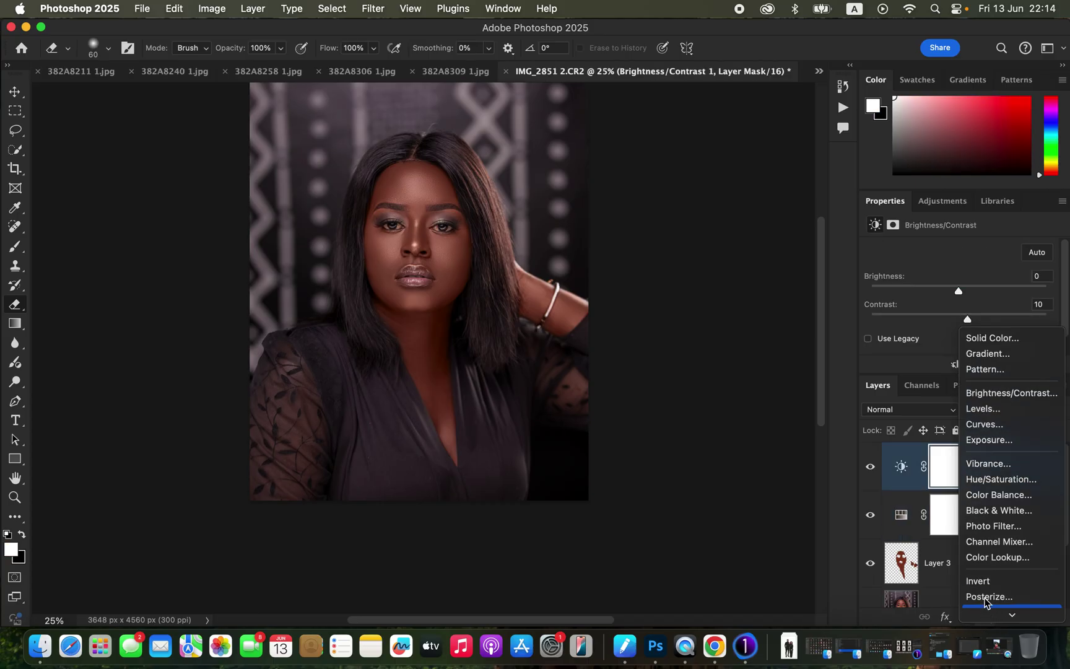
click(1012, 495)
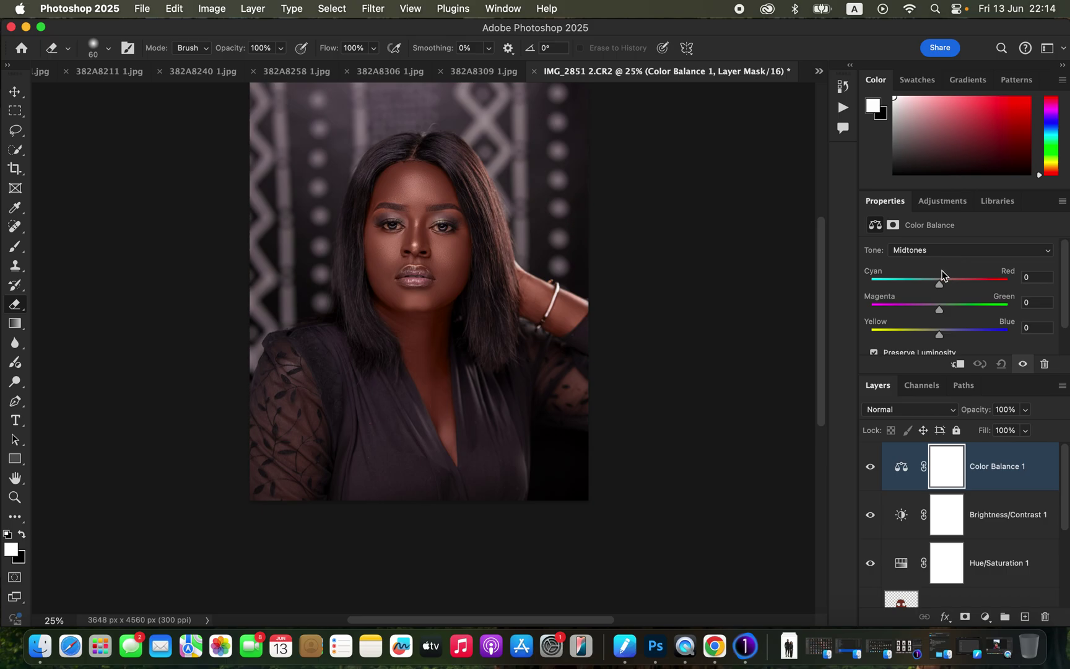
click(939, 253)
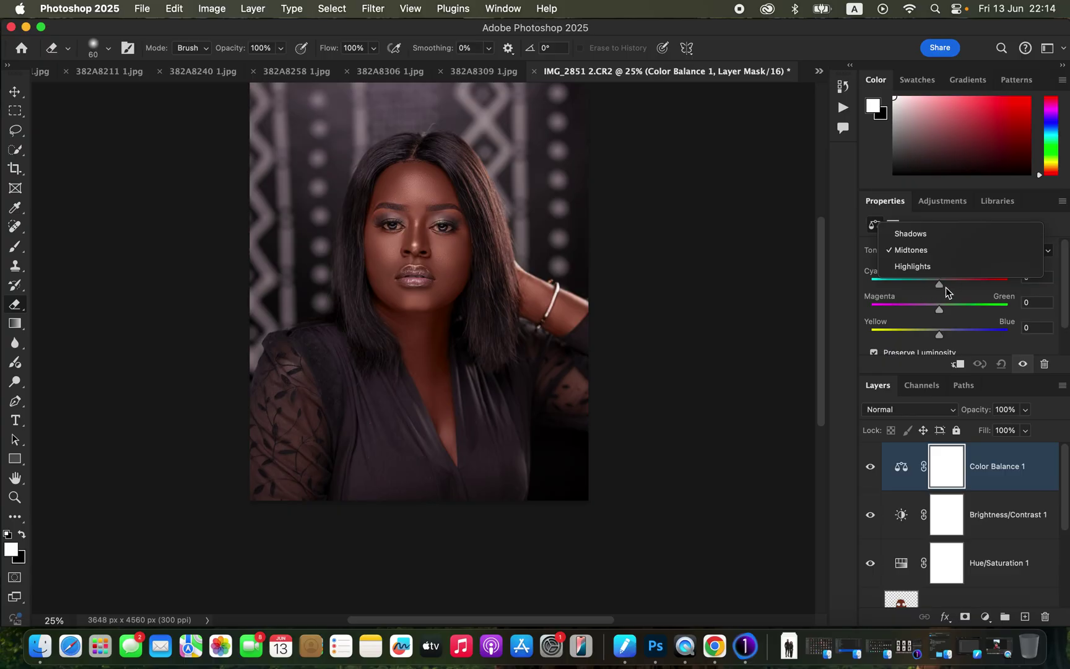
click(941, 313)
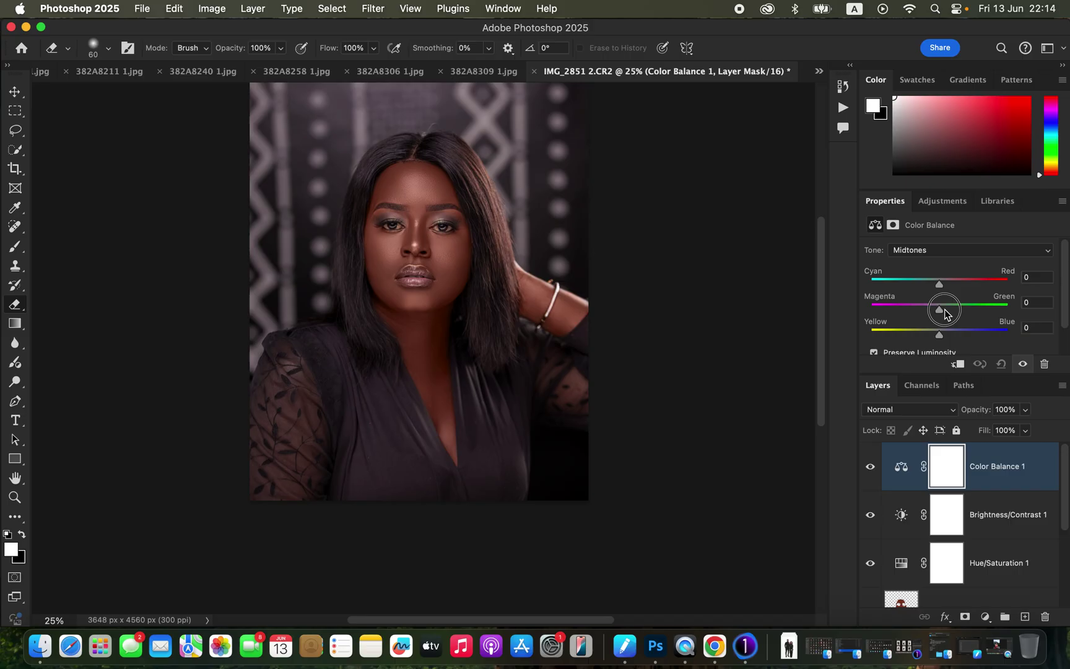
click(940, 312)
click(942, 312)
click(870, 466)
click(870, 466)
Step: Add a Black & White adjustment layer above Color Balance, blended in Multiply mode at 9% opacity
click(983, 617)
mouse_move(985, 619)
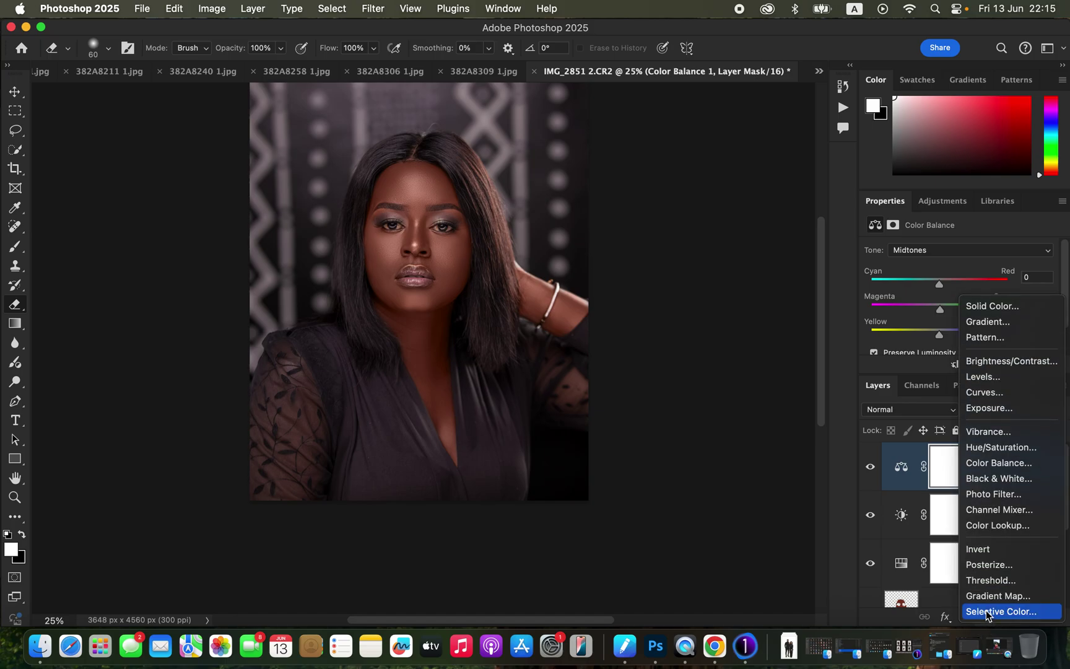
click(999, 479)
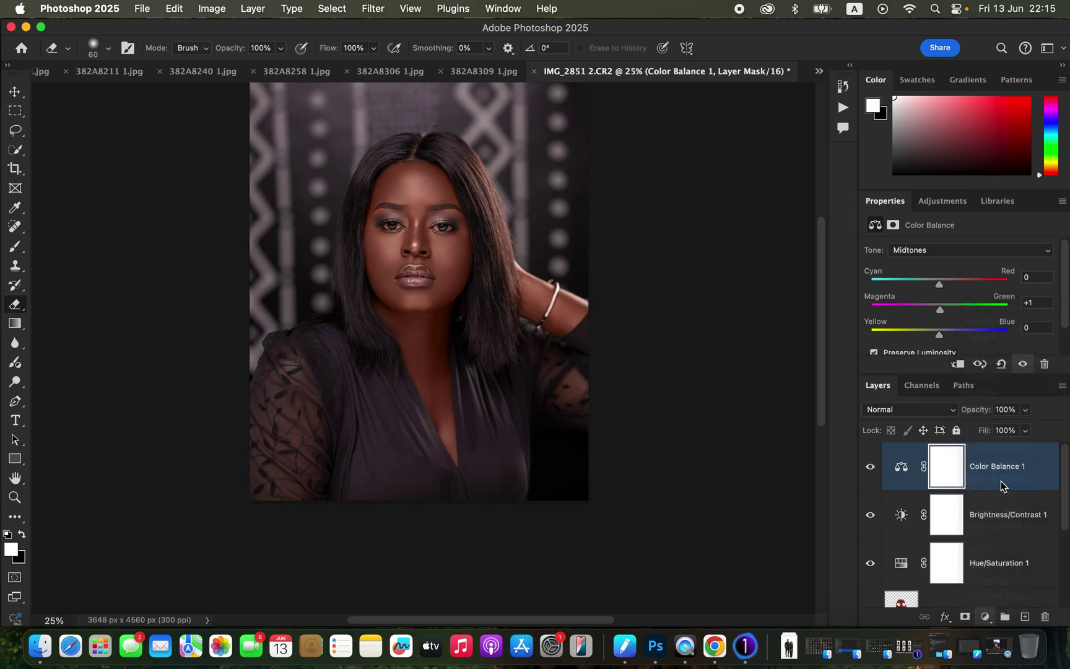
click(915, 411)
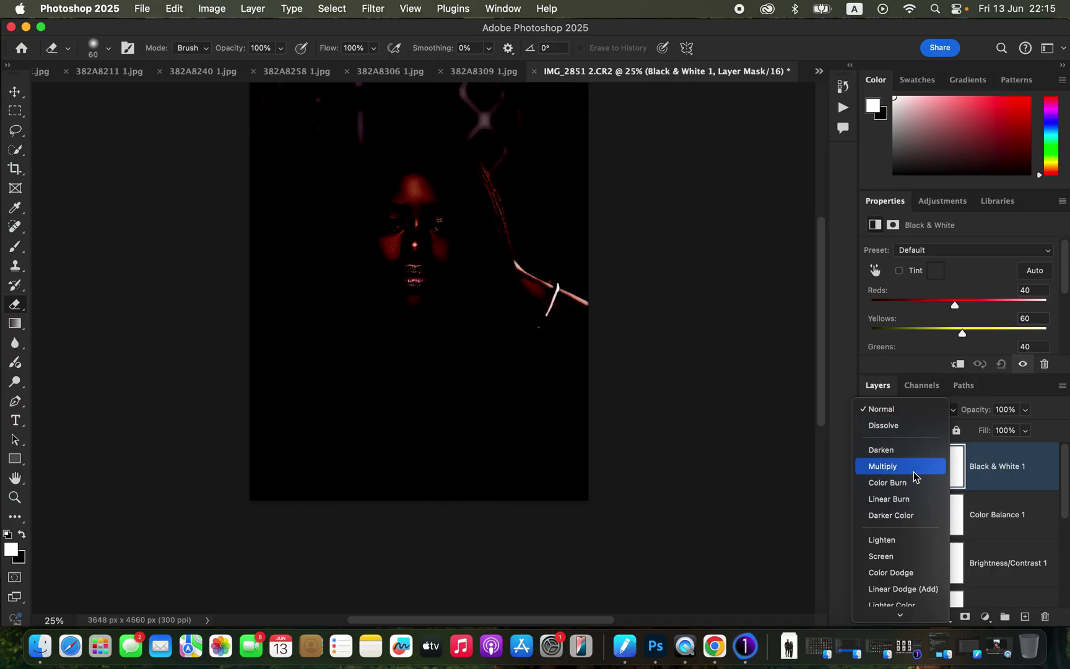
click(915, 468)
click(1025, 409)
drag(1014, 427, 966, 440)
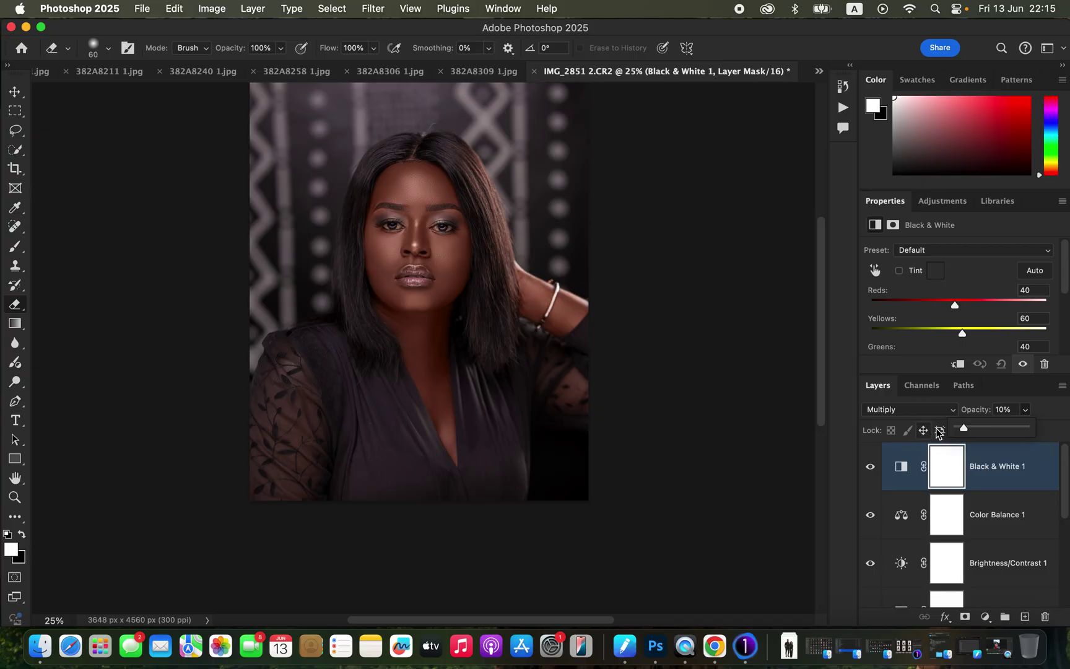
drag(963, 427, 963, 427)
click(880, 484)
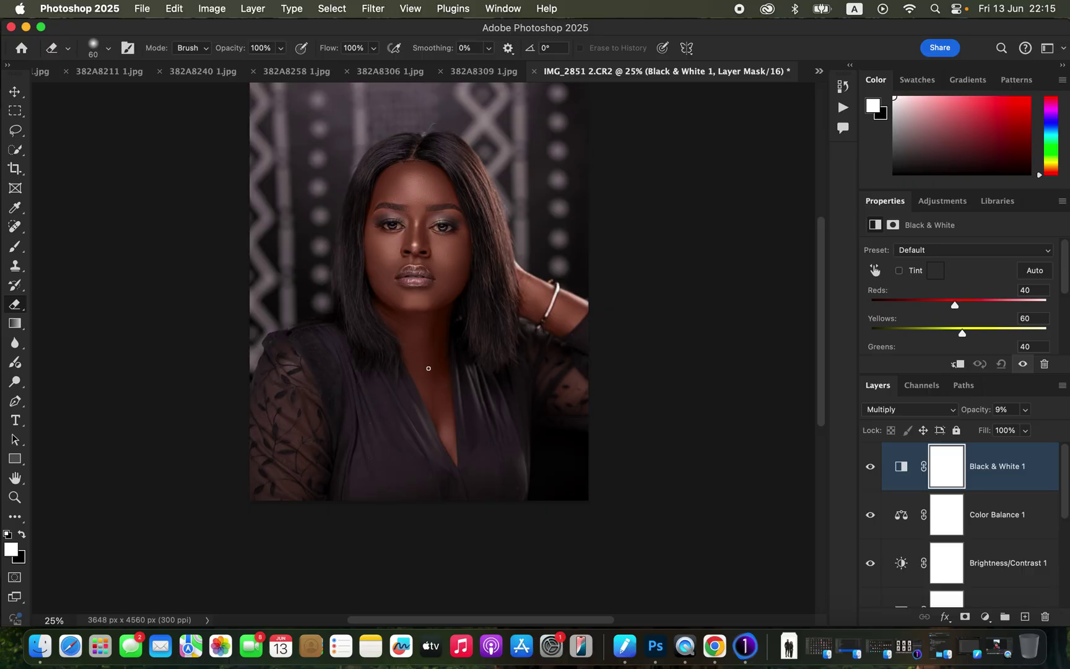
Step: Add a Selective Color adjustment layer, set Cyan in the Blacks to +8% and compare the portrait with and without it
click(984, 617)
click(985, 609)
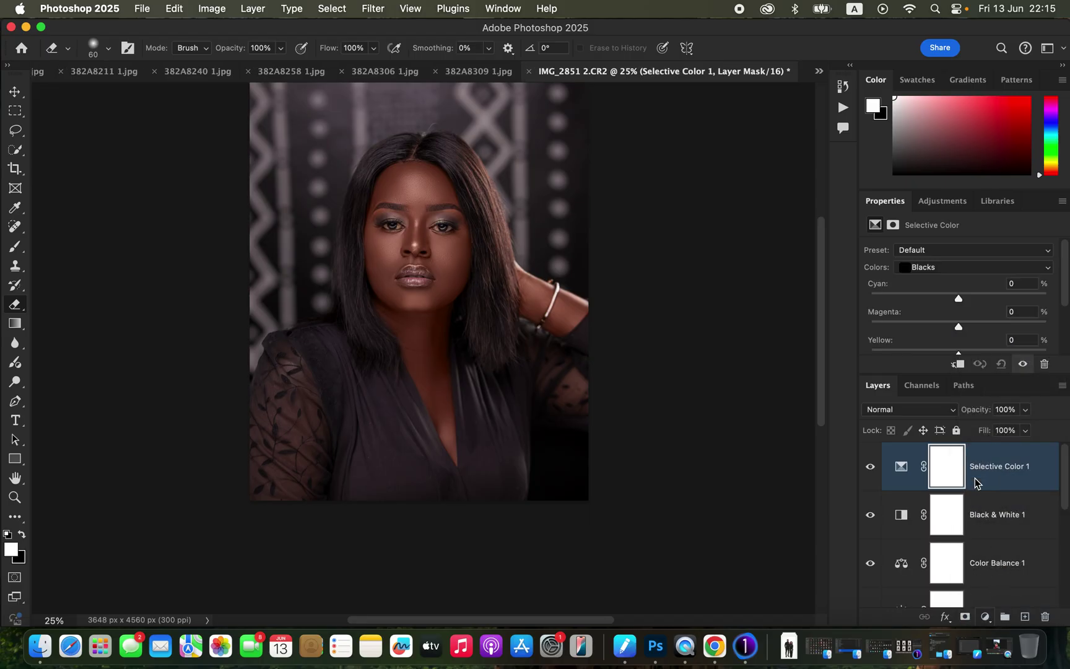
click(953, 267)
click(952, 266)
drag(961, 296, 965, 299)
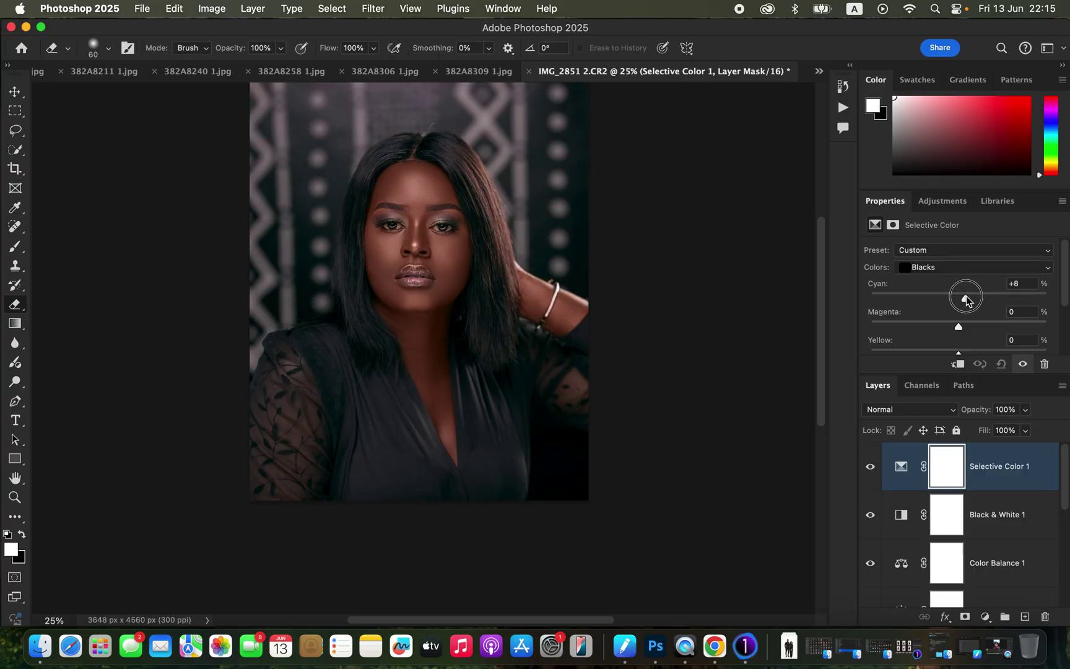
drag(966, 299, 967, 300)
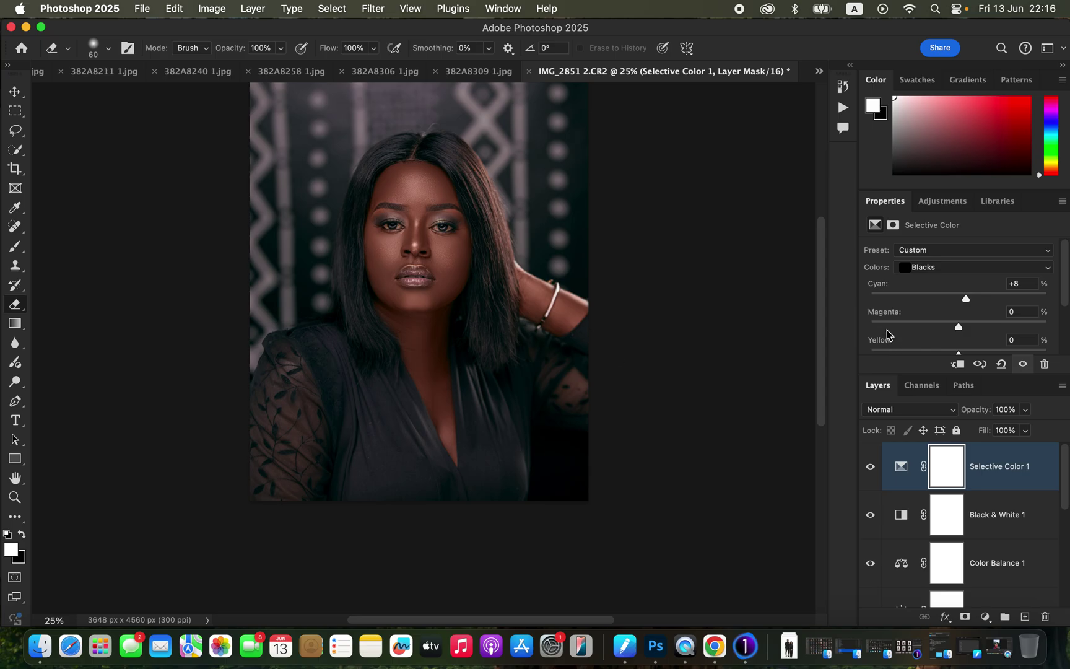
click(869, 470)
click(869, 472)
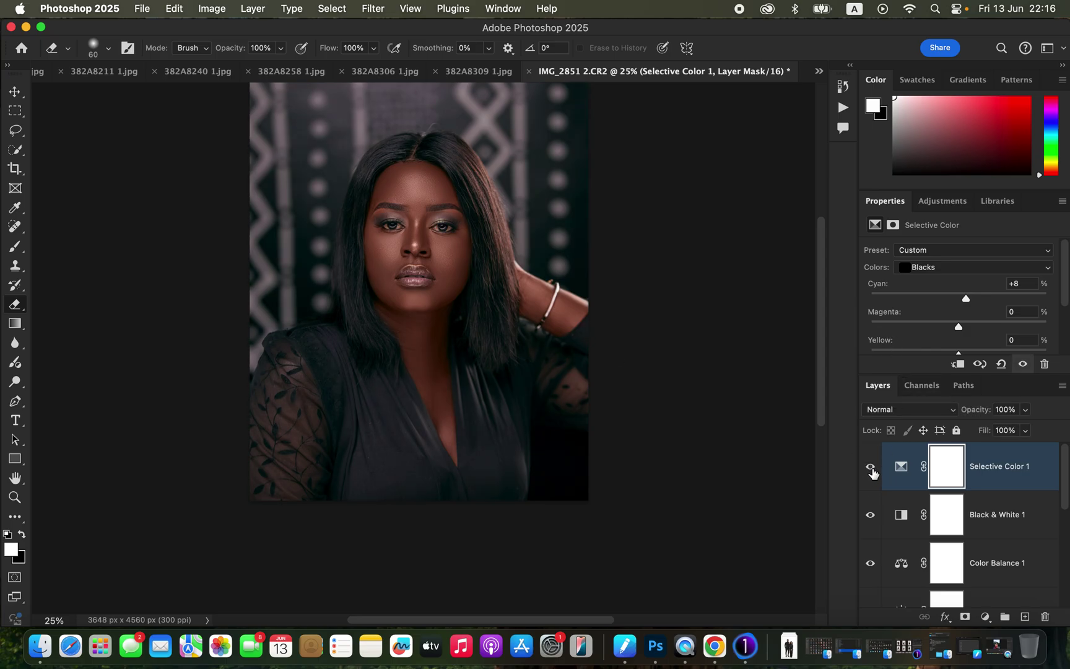
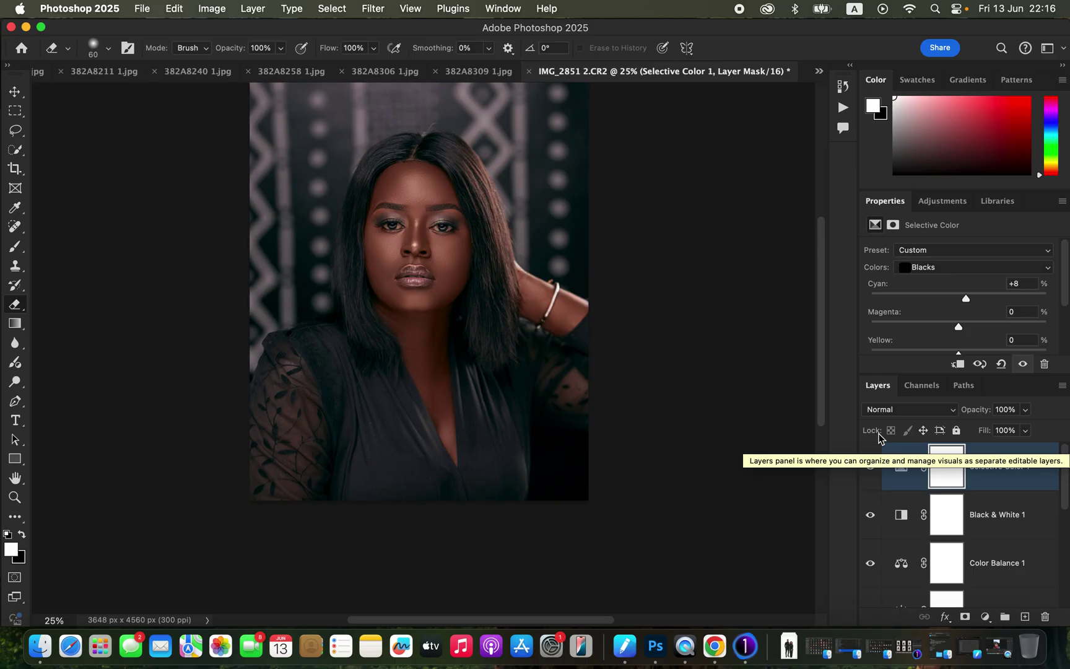
Step: Add a Curves adjustment layer above Selective Color and brighten it by moving the white point to input 163
click(1024, 616)
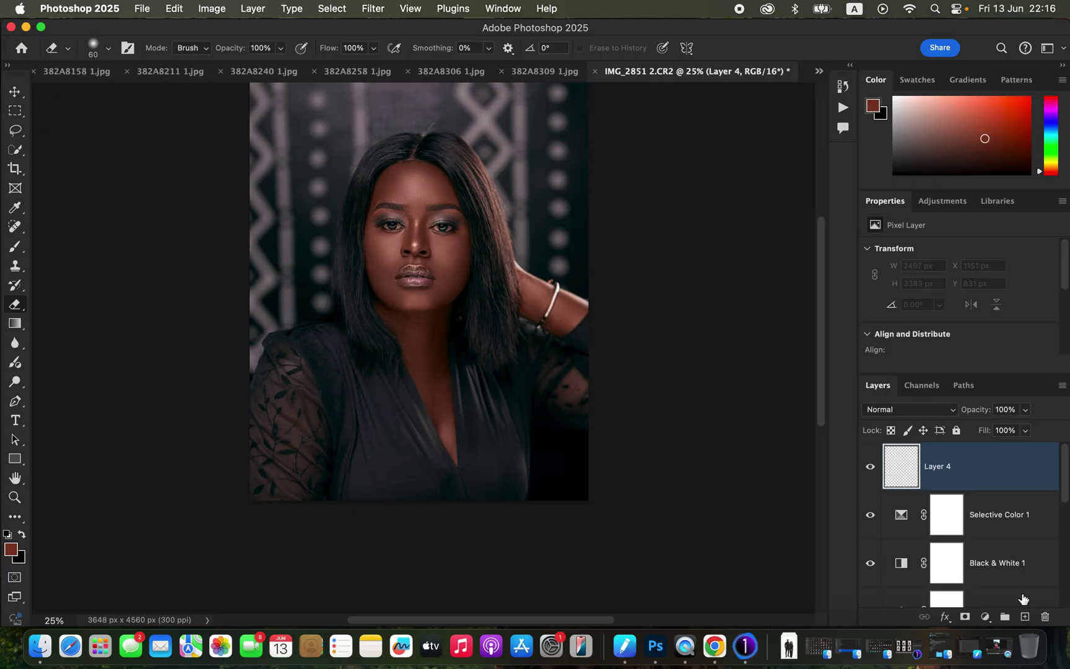
key(super+z)
click(985, 617)
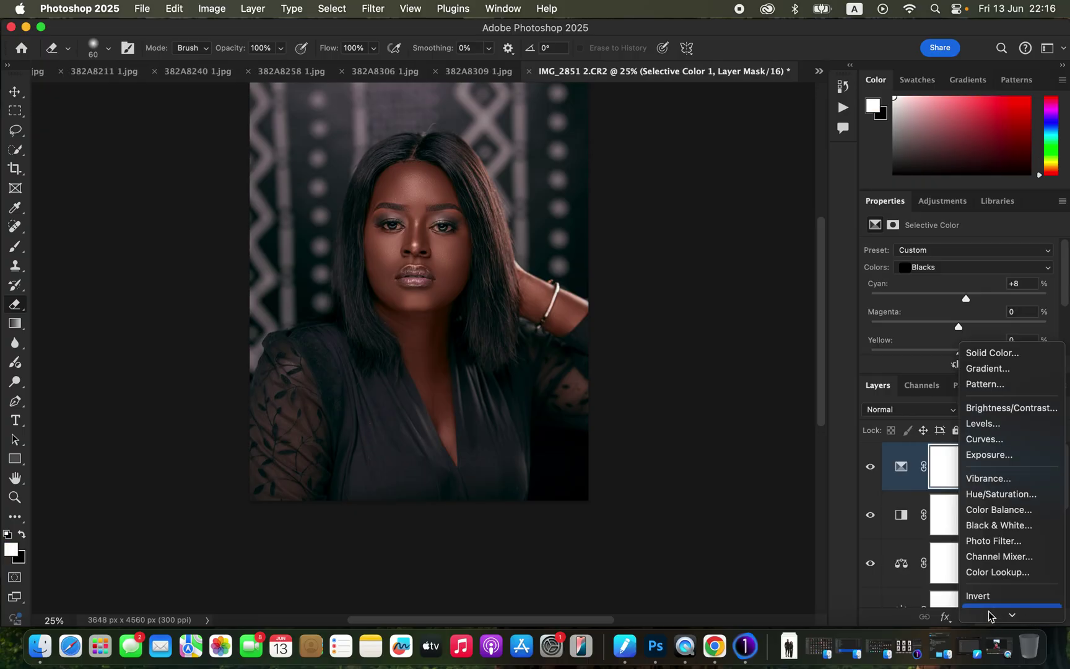
click(998, 426)
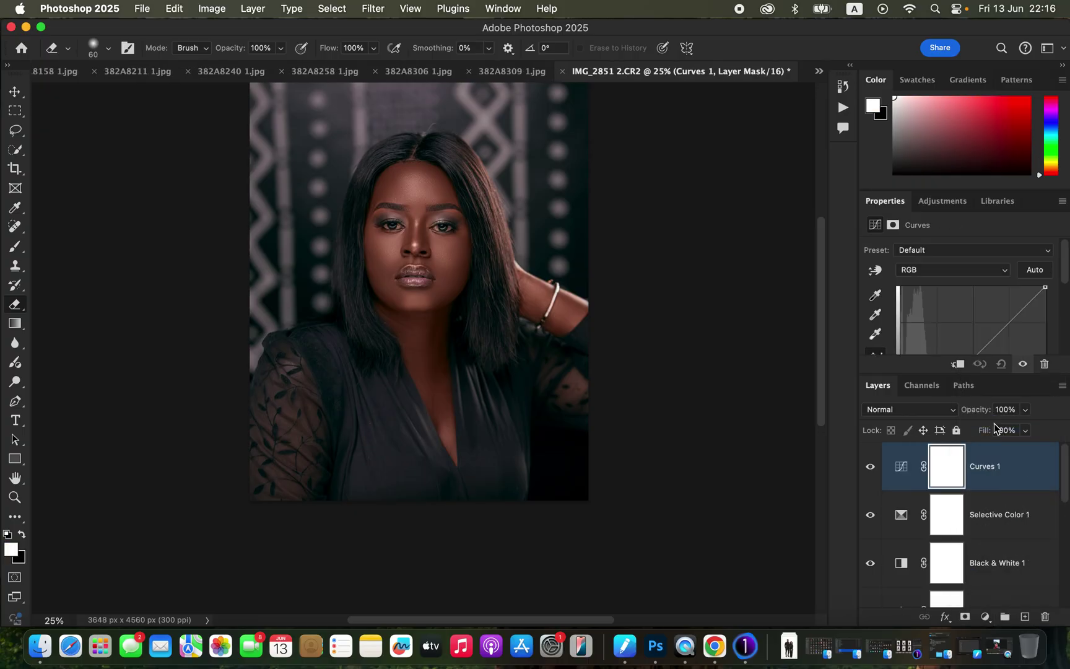
scroll(1062, 279, down, 3)
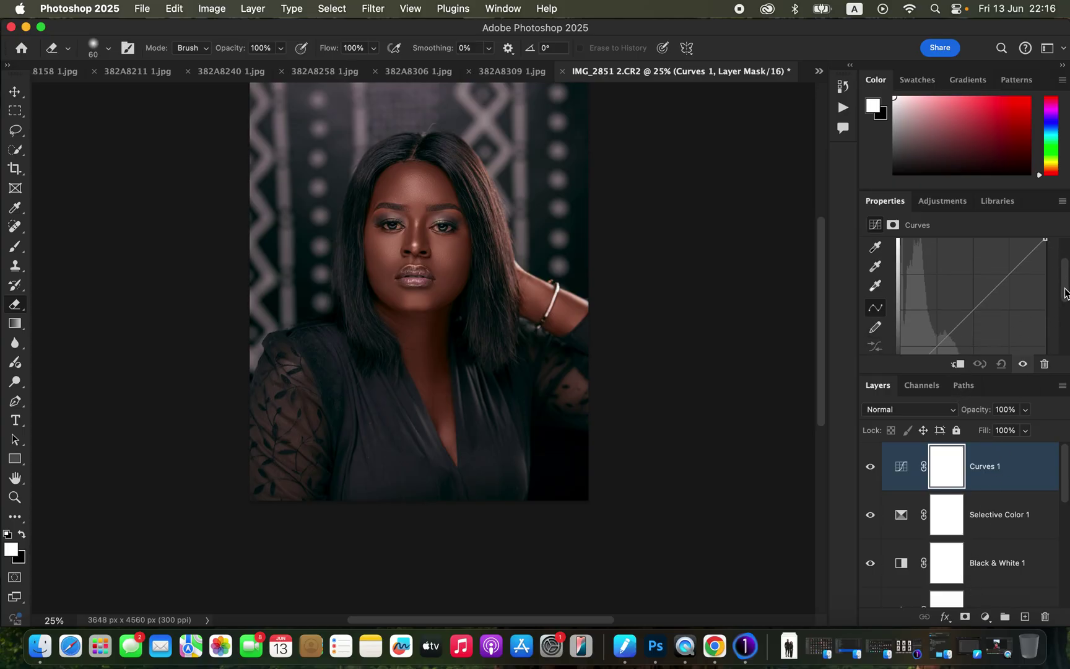
scroll(1064, 291, down, 3)
drag(1045, 326, 994, 323)
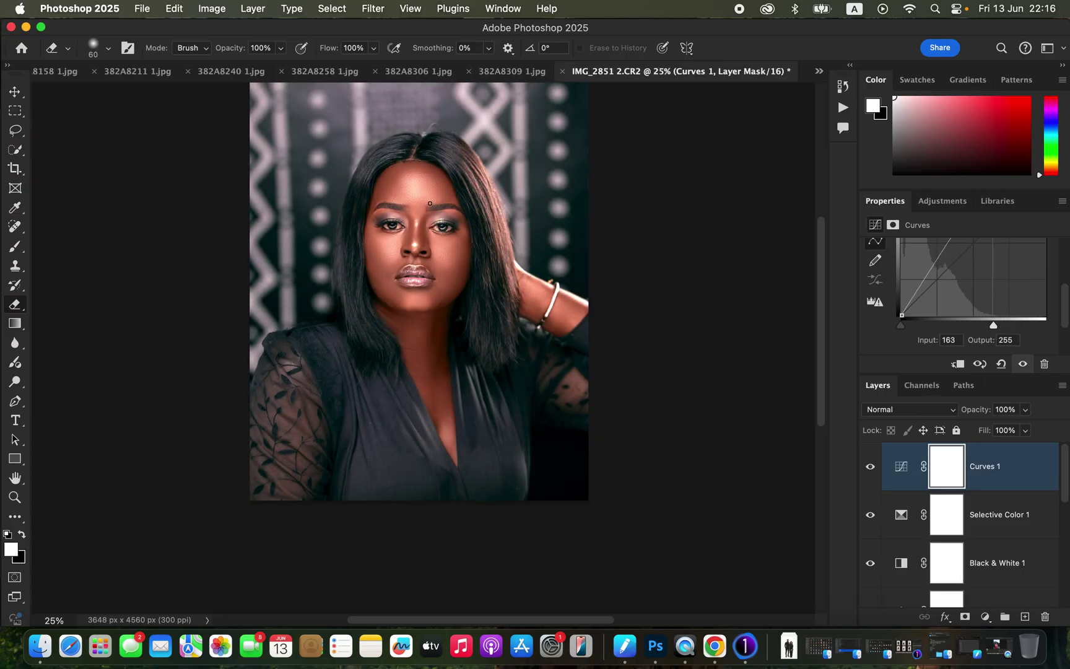
Step: Restrict the Curves layer to the highlights with Blend If, splitting the underlying layer's dark limit at 113 / 174
right_click(1025, 474)
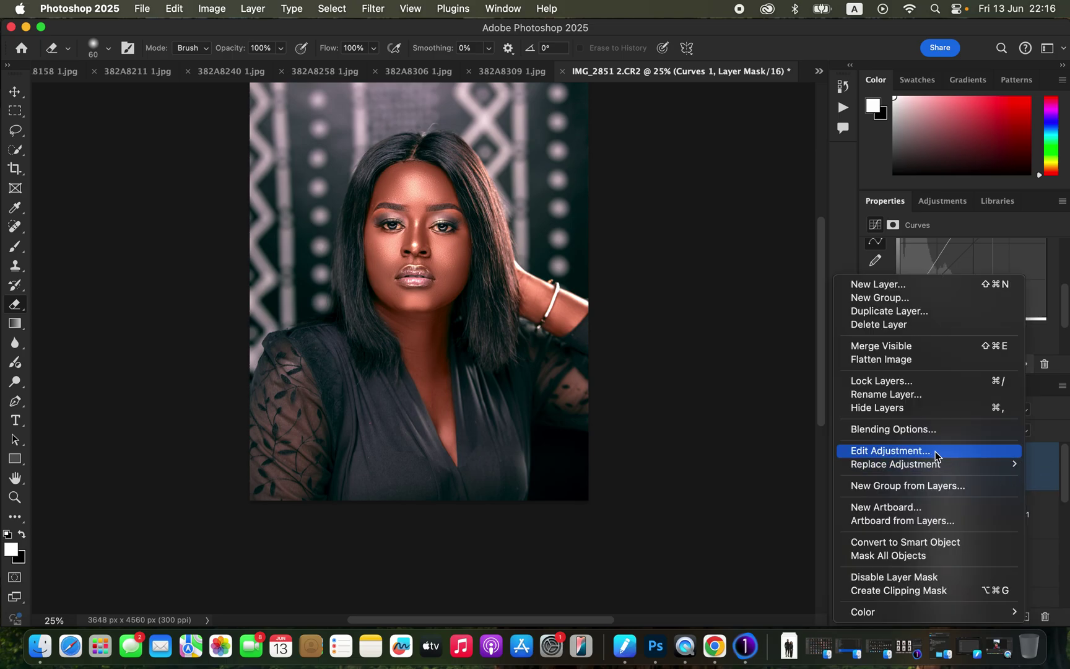
click(919, 433)
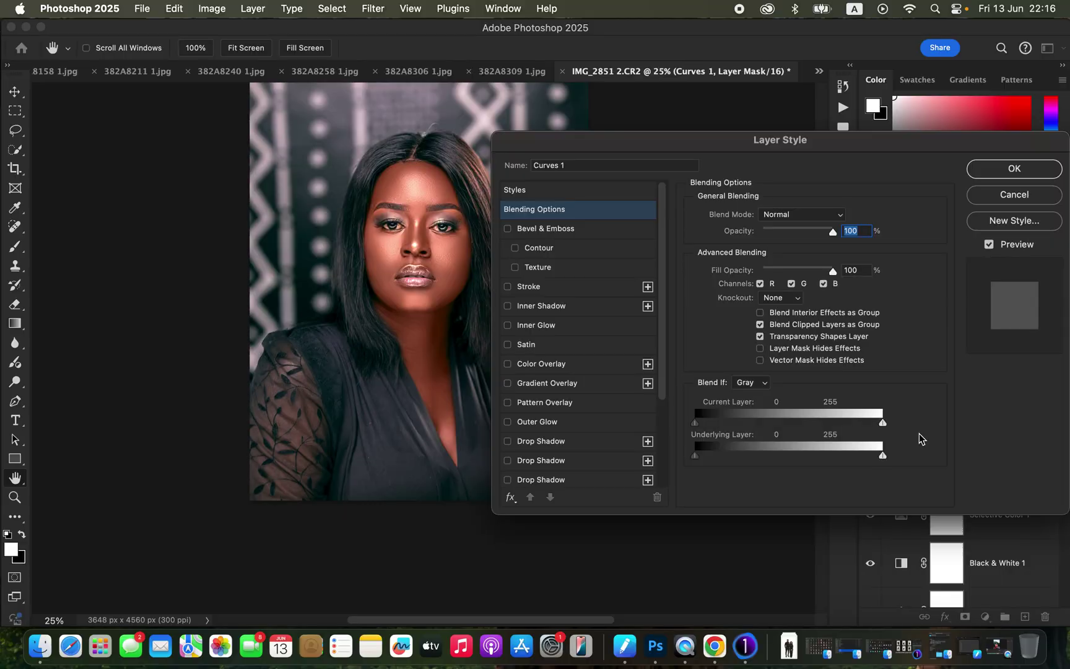
drag(879, 143, 881, 111)
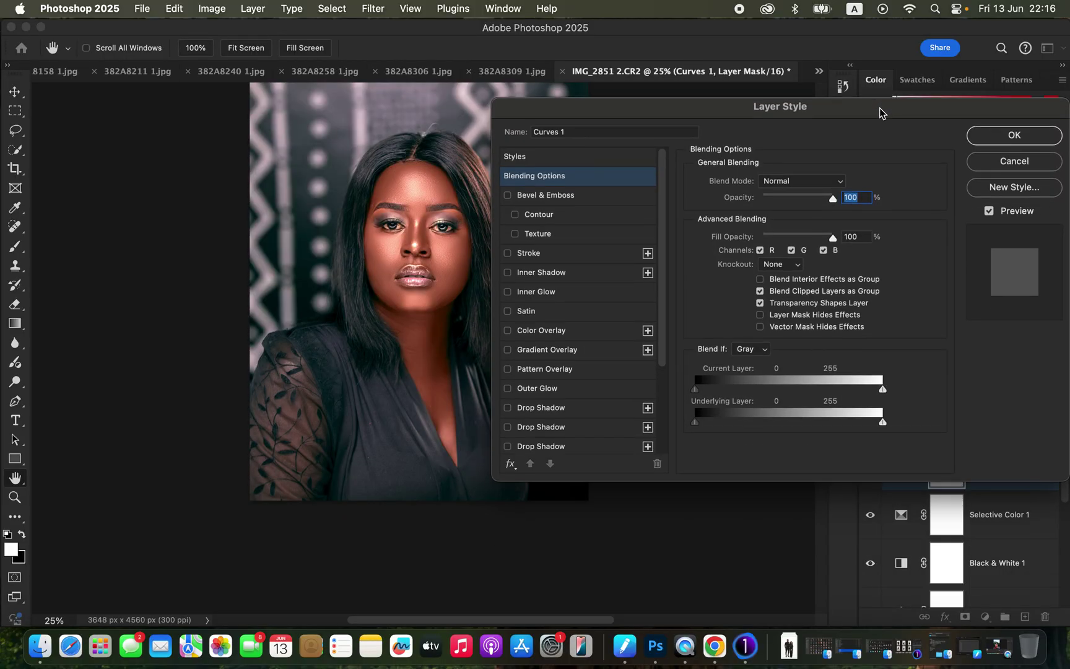
click(754, 350)
click(754, 350)
drag(698, 426, 779, 425)
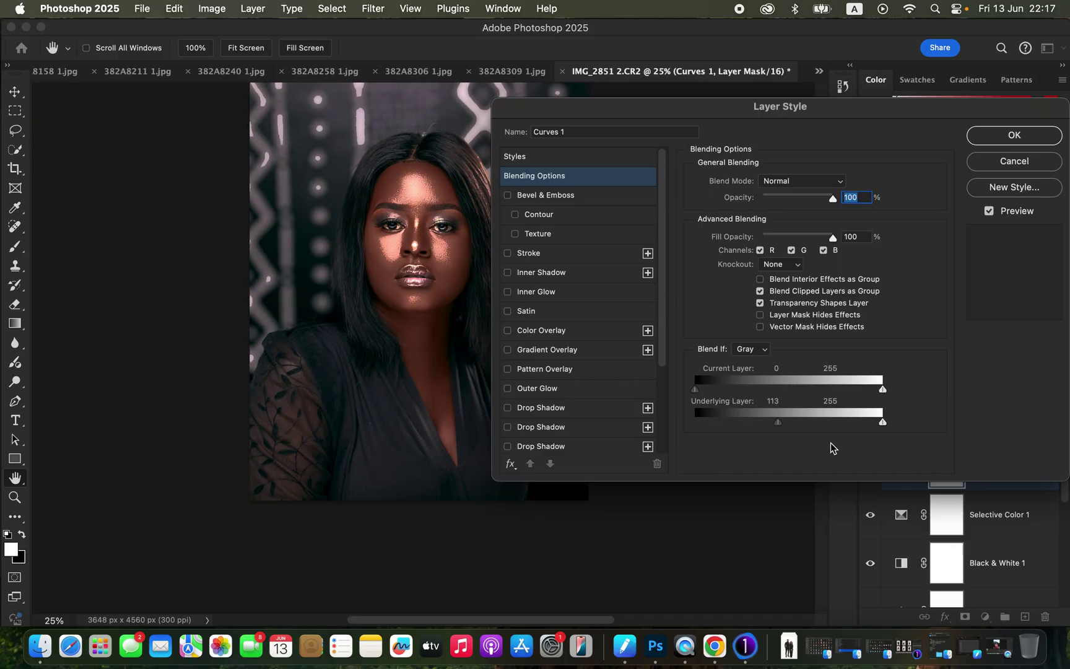
key(alt)
drag(783, 424, 822, 415)
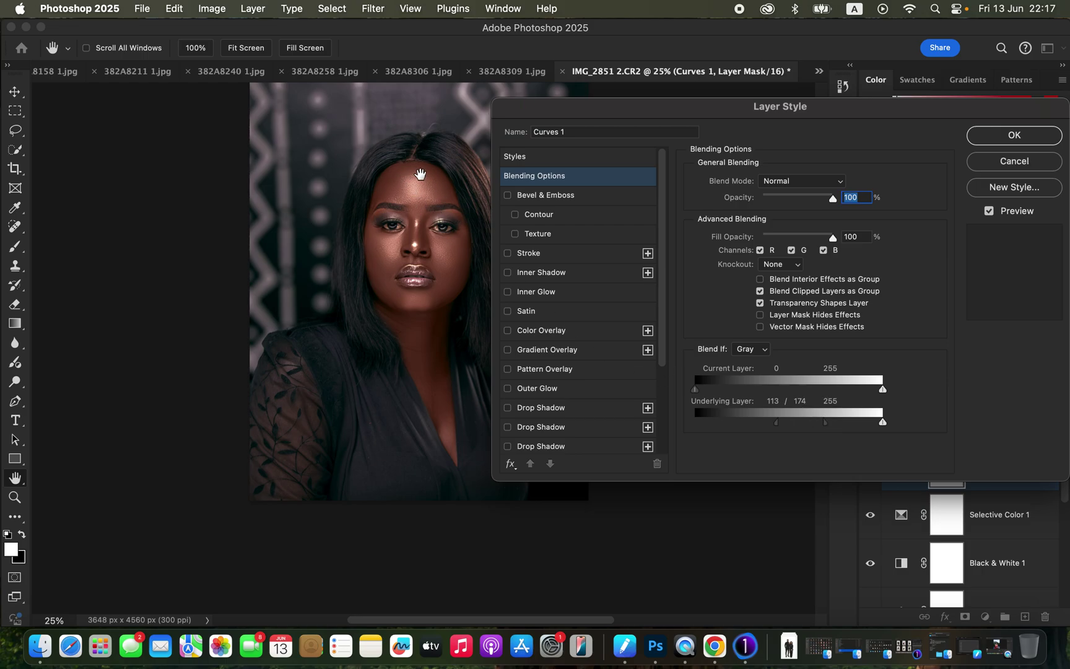
click(1005, 138)
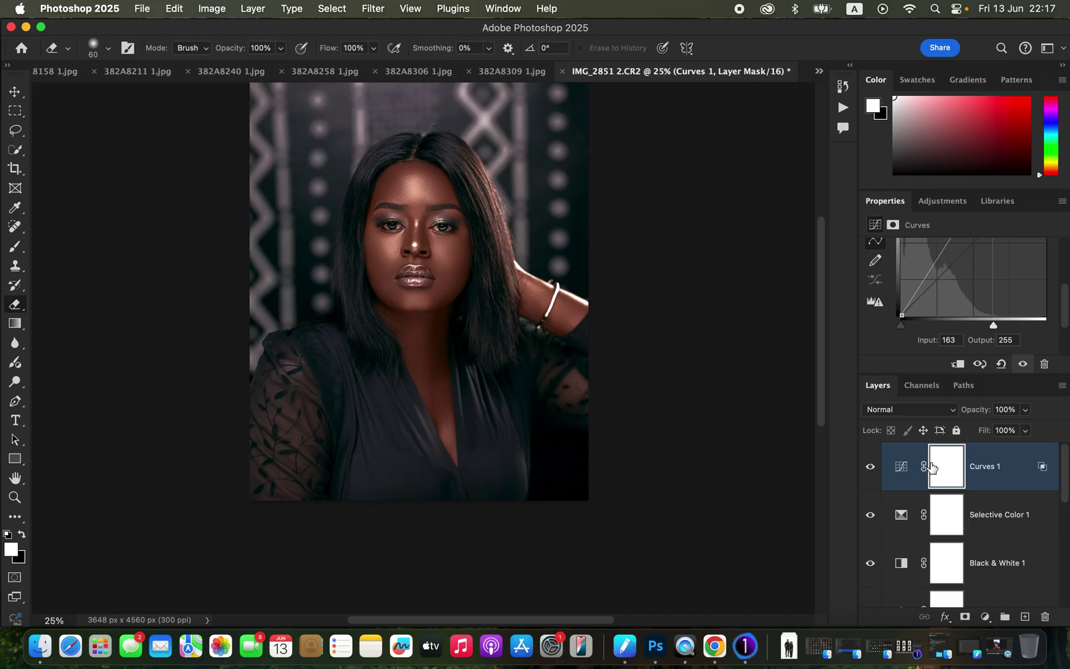
Step: Invert the Curves mask to black and paint white with a 600 px brush over the forehead, cheeks and chin
key(super+i)
key(b)
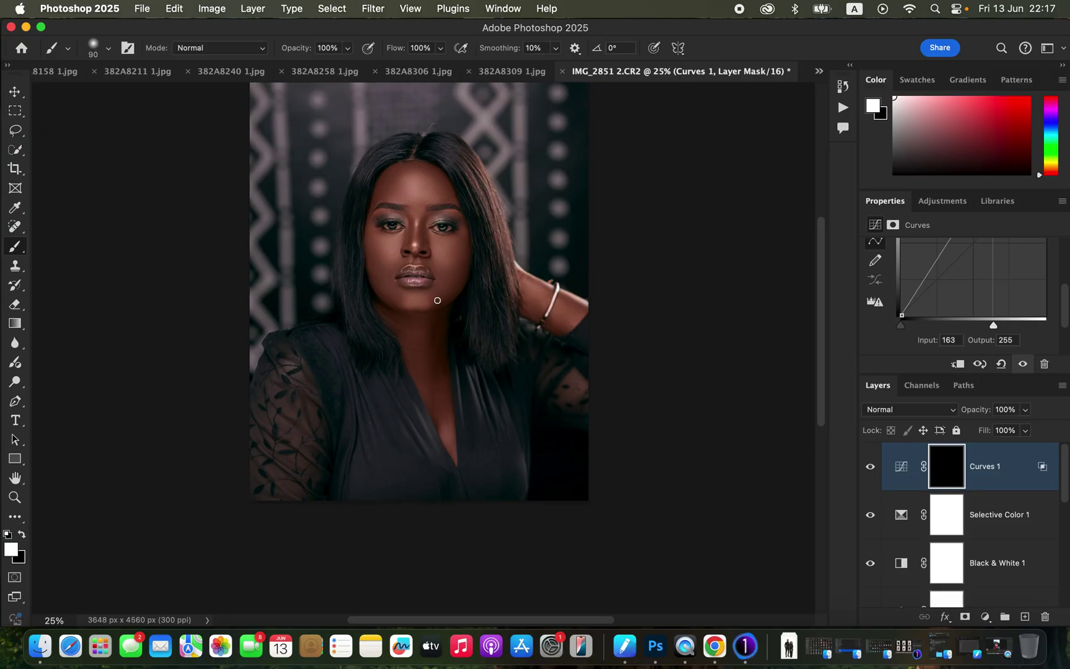
mouse_move(418, 187)
mouse_down()
mouse_move(461, 185)
mouse_move(389, 237)
mouse_move(432, 239)
mouse_move(447, 260)
mouse_up()
drag(424, 307, 424, 310)
drag(410, 187, 408, 185)
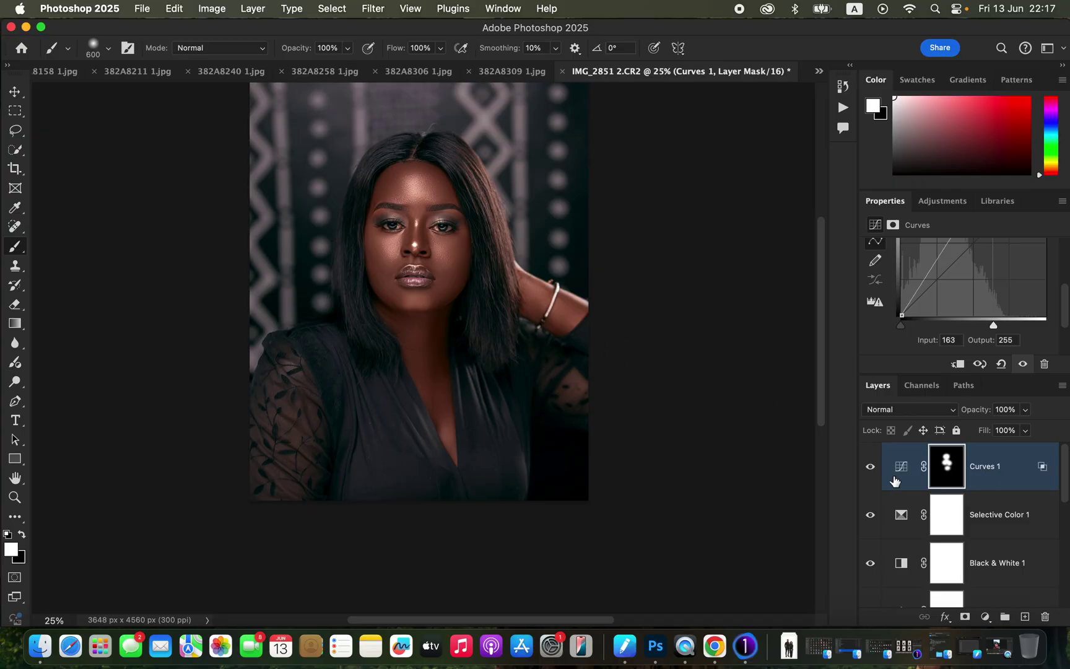
Step: Compare the face with and without the Curves highlights, and lower that layer's opacity to about 68%
click(870, 466)
click(869, 466)
click(870, 466)
click(870, 466)
click(1025, 411)
drag(1026, 426, 1007, 433)
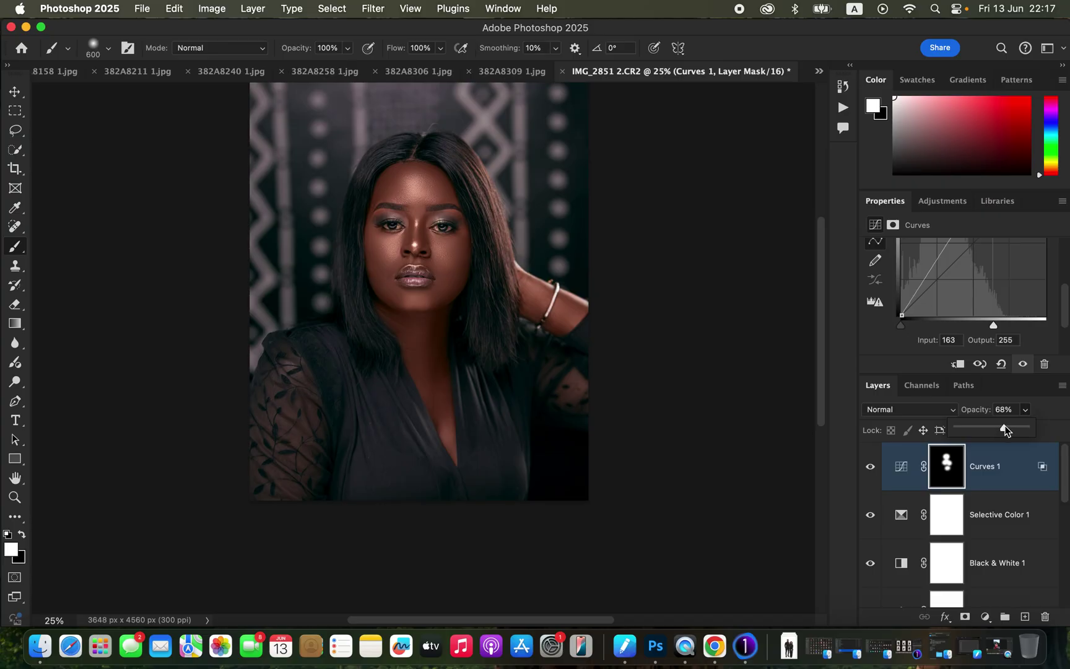
drag(1005, 432, 1001, 432)
Step: Add a Hue/Saturation adjustment layer above the Curves layer, set its saturation to -78 and invert its mask to black
click(984, 619)
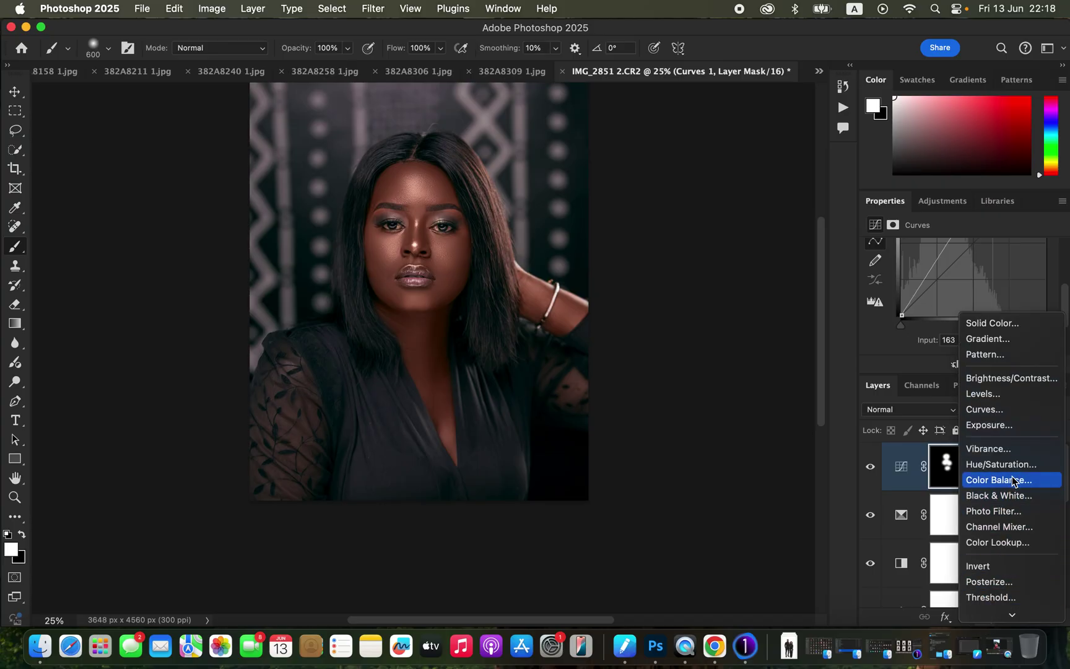
key(Escape)
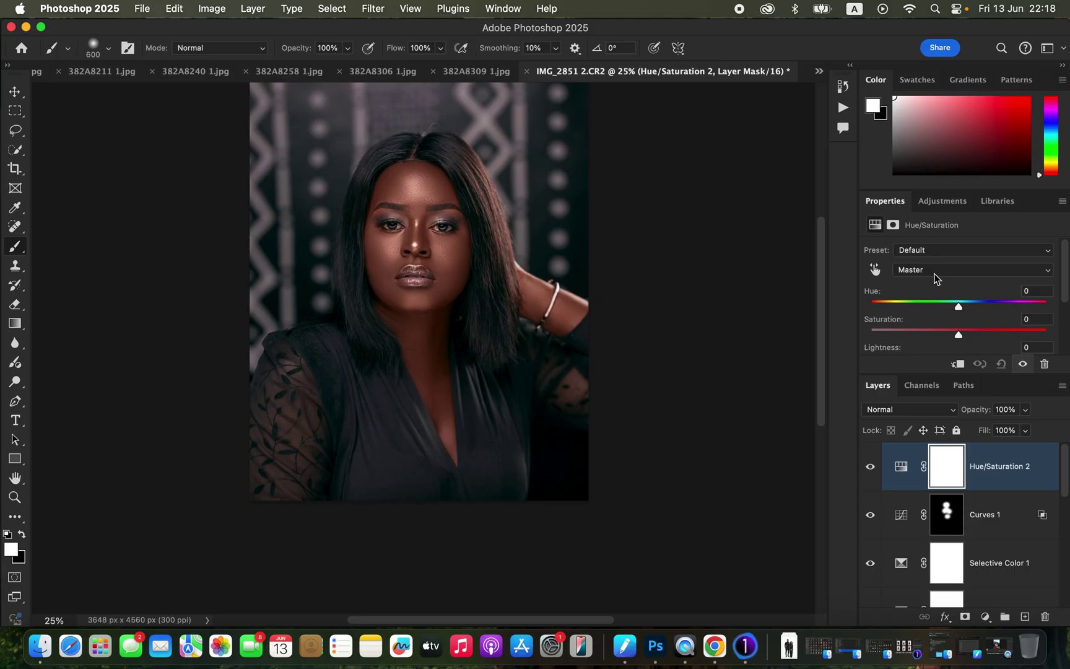
drag(946, 336, 890, 336)
key(super+i)
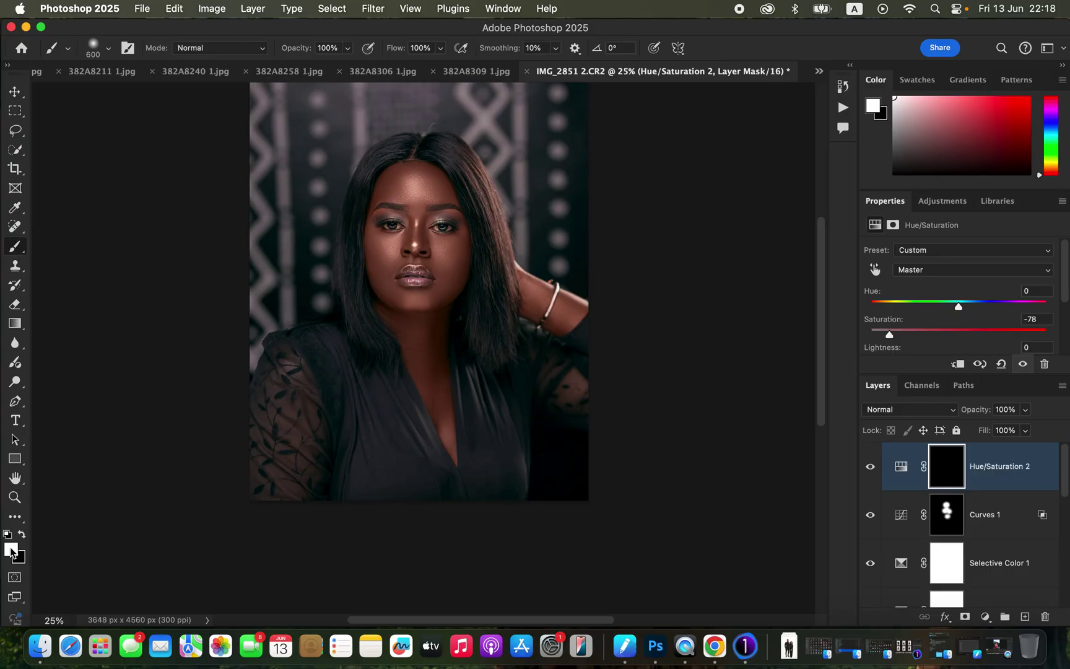
Step: Paint white on the Hue/Saturation mask with a 40 px brush over the whites of both eyes to desaturate them
key(super+equal)
key(super+equal)
key(super+equal)
key(super+equal)
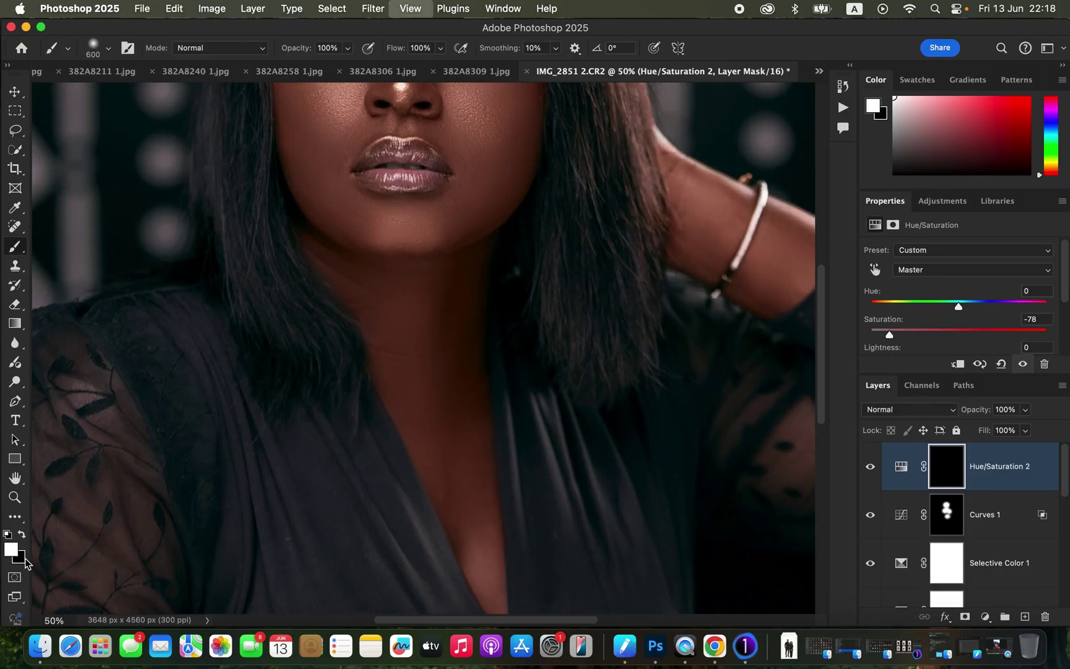
scroll(500, 224, up, 10)
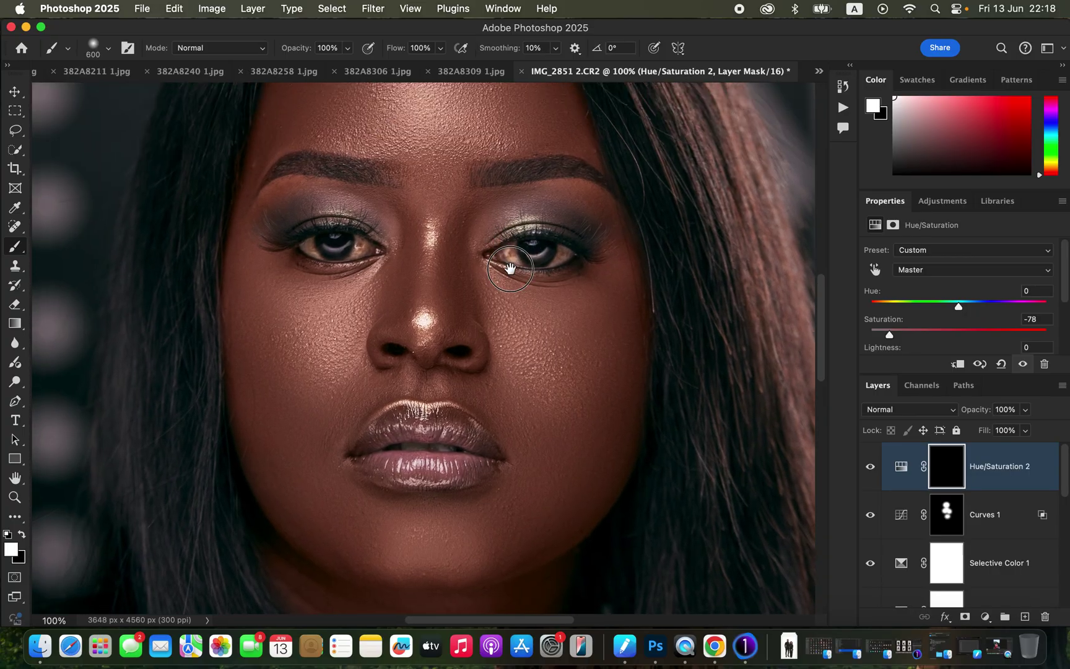
key(bracketleft)
key(bracketleft)
key(bracketleft)
key(bracketleft)
key(bracketleft)
key(bracketleft)
key(bracketleft)
key(bracketleft)
key(bracketleft)
key(bracketleft)
key(bracketleft)
key(bracketleft)
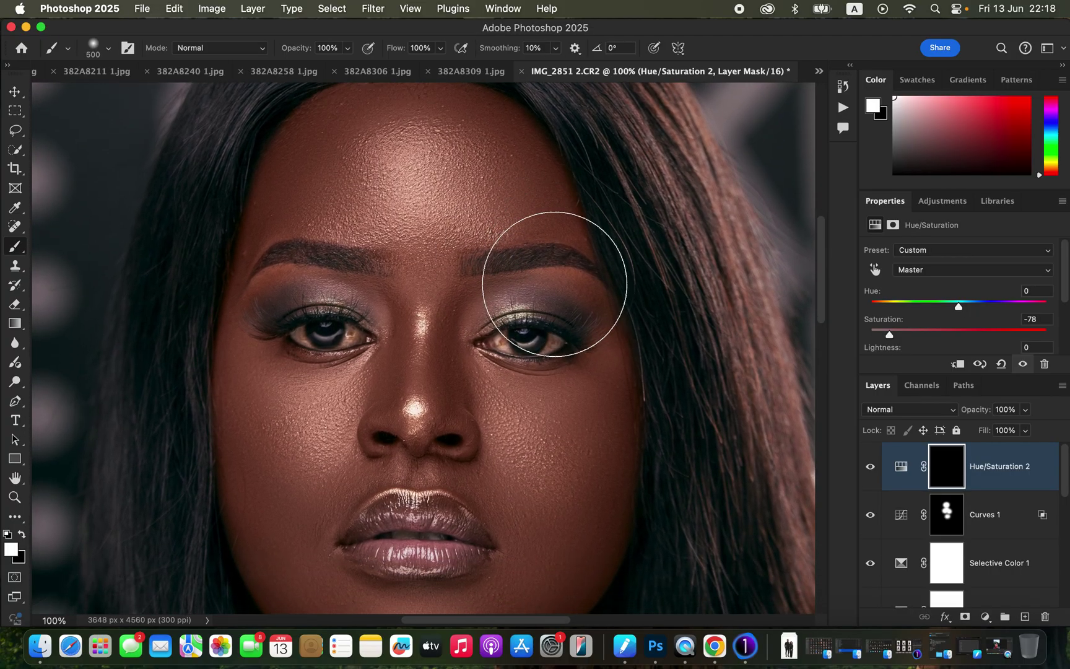
key(bracketleft)
key(bracketleft)
key(bracketleft)
mouse_move(515, 336)
mouse_down()
mouse_move(495, 341)
mouse_move(549, 345)
mouse_up()
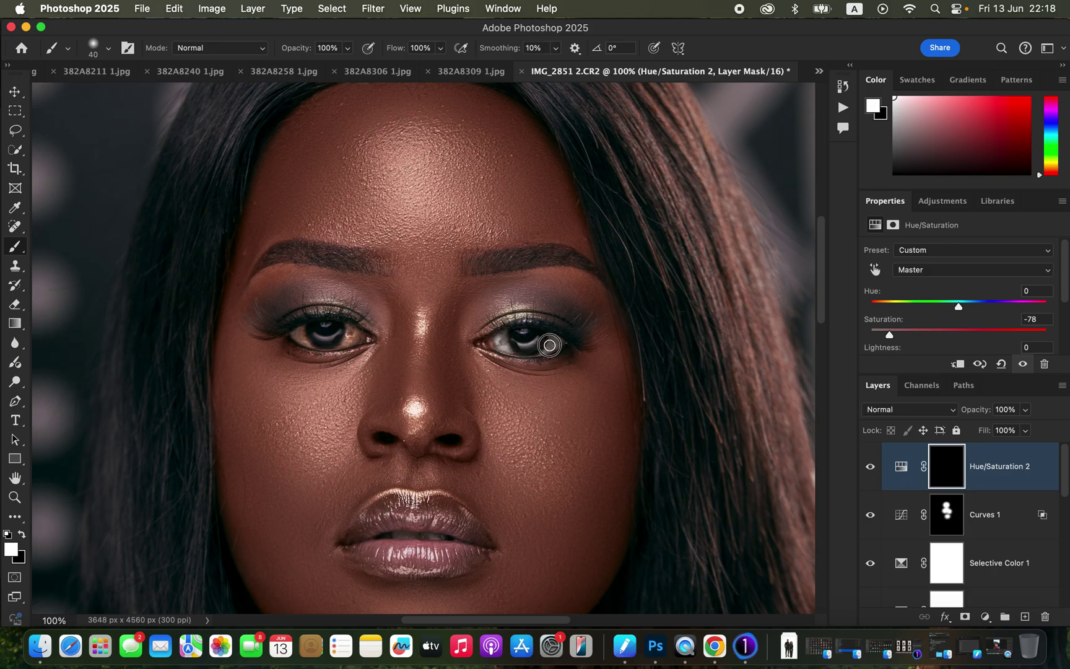
mouse_move(302, 340)
mouse_down()
mouse_move(331, 343)
mouse_move(346, 331)
mouse_move(348, 339)
mouse_move(346, 327)
mouse_move(342, 339)
mouse_move(341, 329)
mouse_move(300, 329)
mouse_up()
Step: Compare the finished portrait with the original by repeatedly showing only the Background layer and restoring all layers
key(super+minus)
key(super+minus)
key(super+minus)
key(super+minus)
key(super+minus)
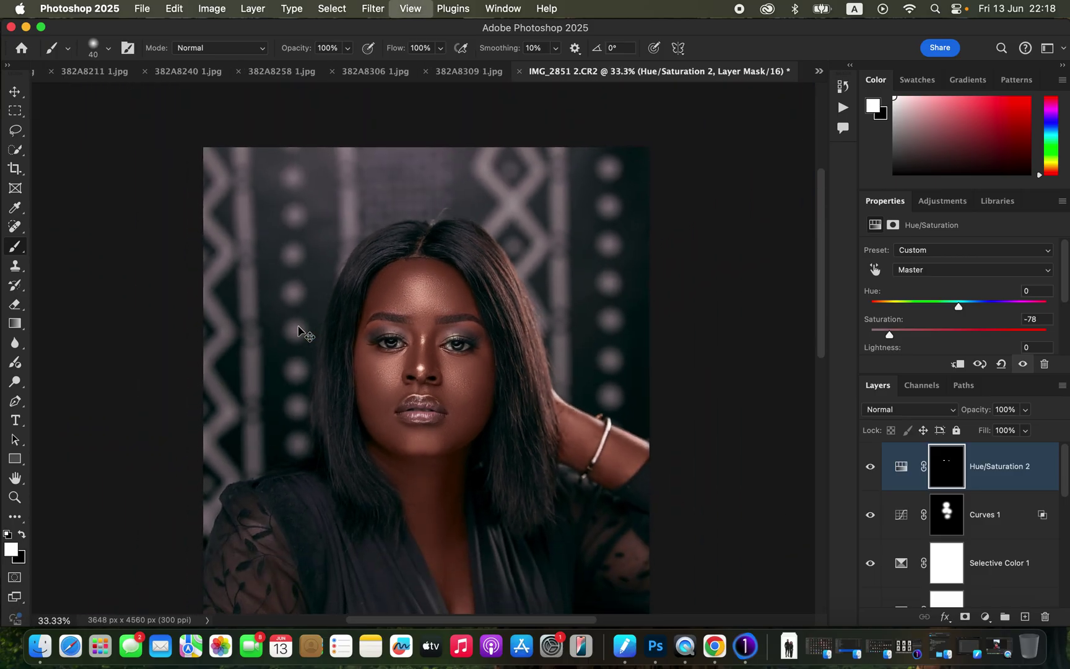
key(super+plus)
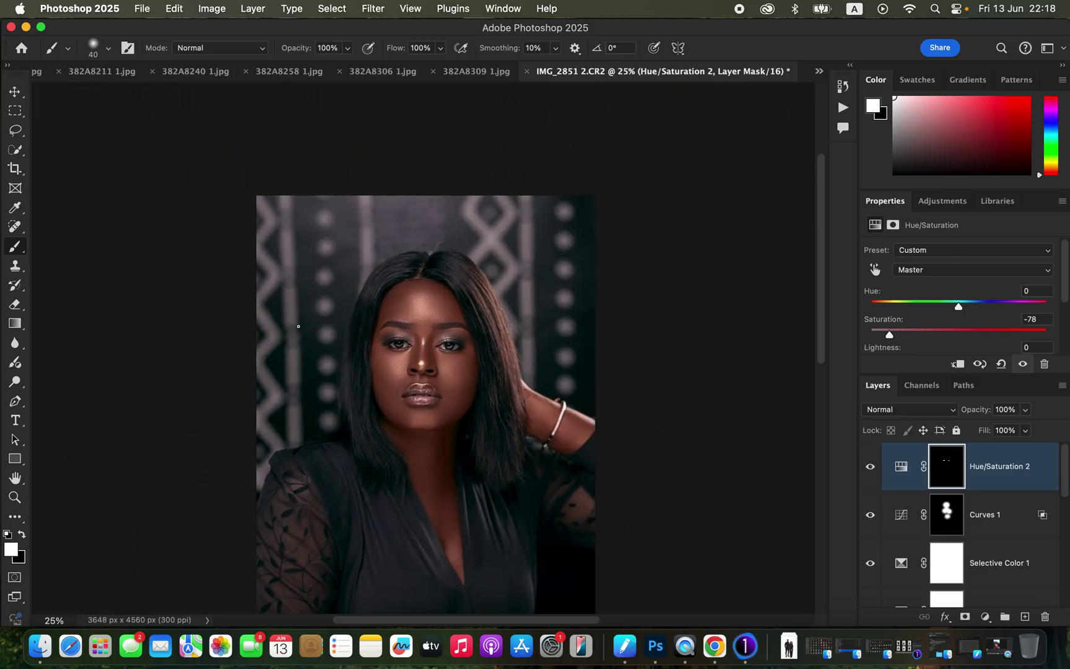
scroll(297, 326, down, 2)
key(super+plus)
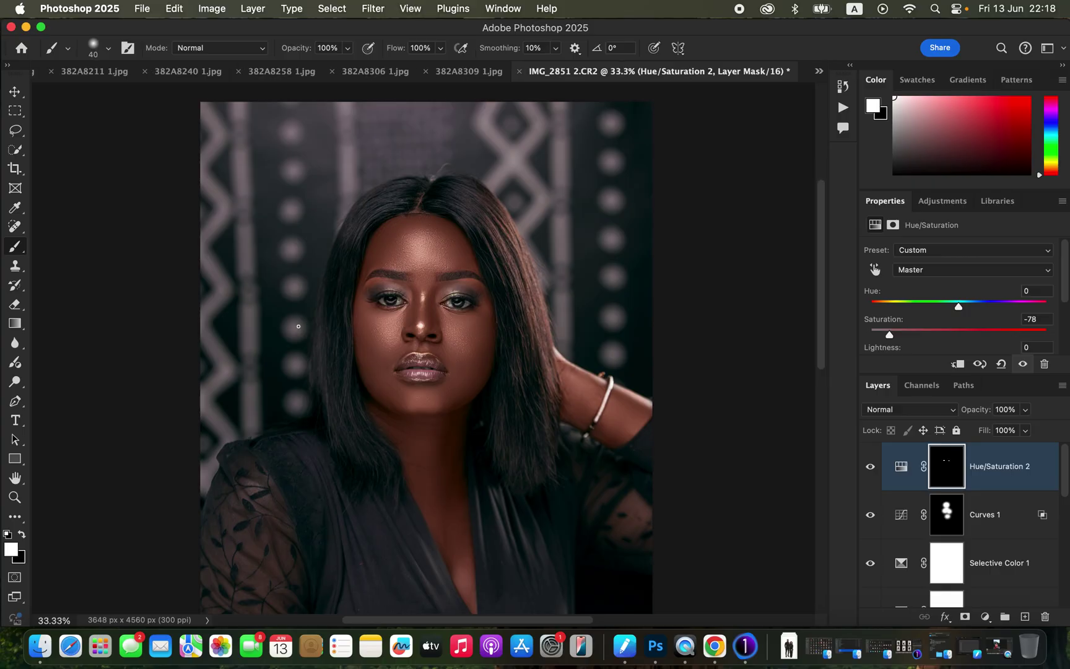
drag(1063, 491, 1061, 601)
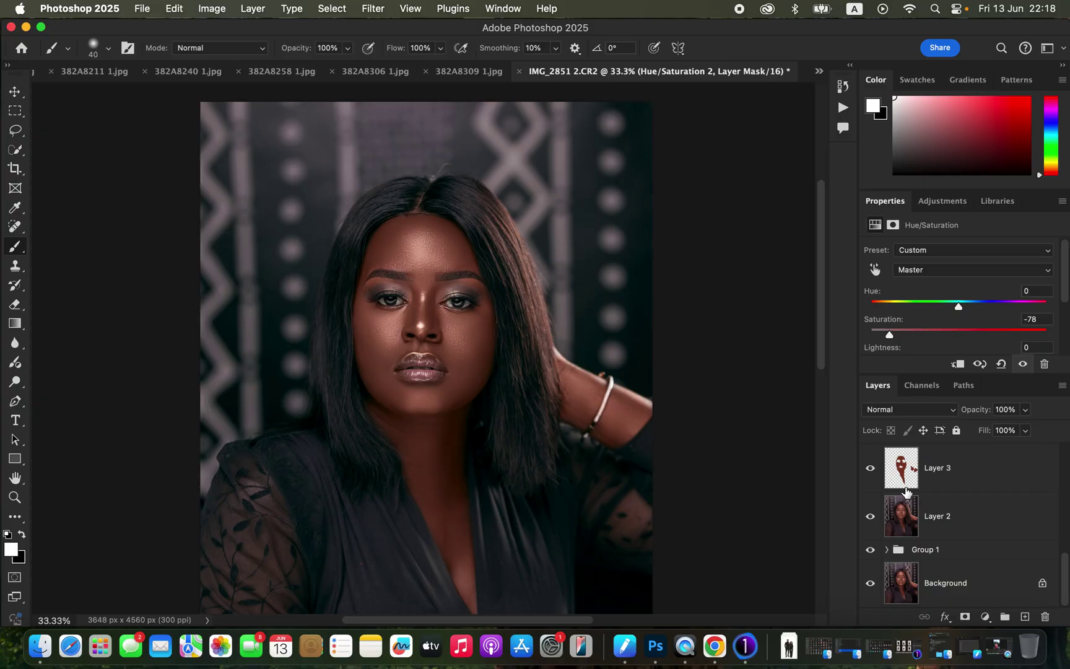
alt+click(869, 469)
alt+click(869, 470)
alt+click(870, 589)
alt+click(870, 588)
click(871, 588)
click(871, 588)
click(871, 588)
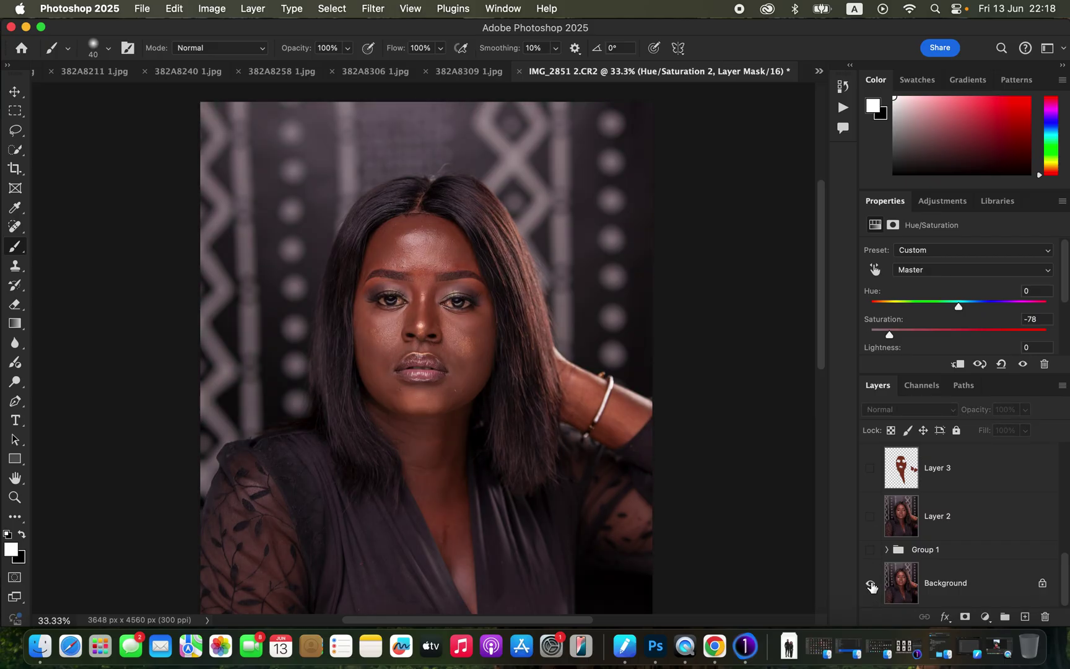
click(871, 588)
click(871, 588)
click(871, 588)
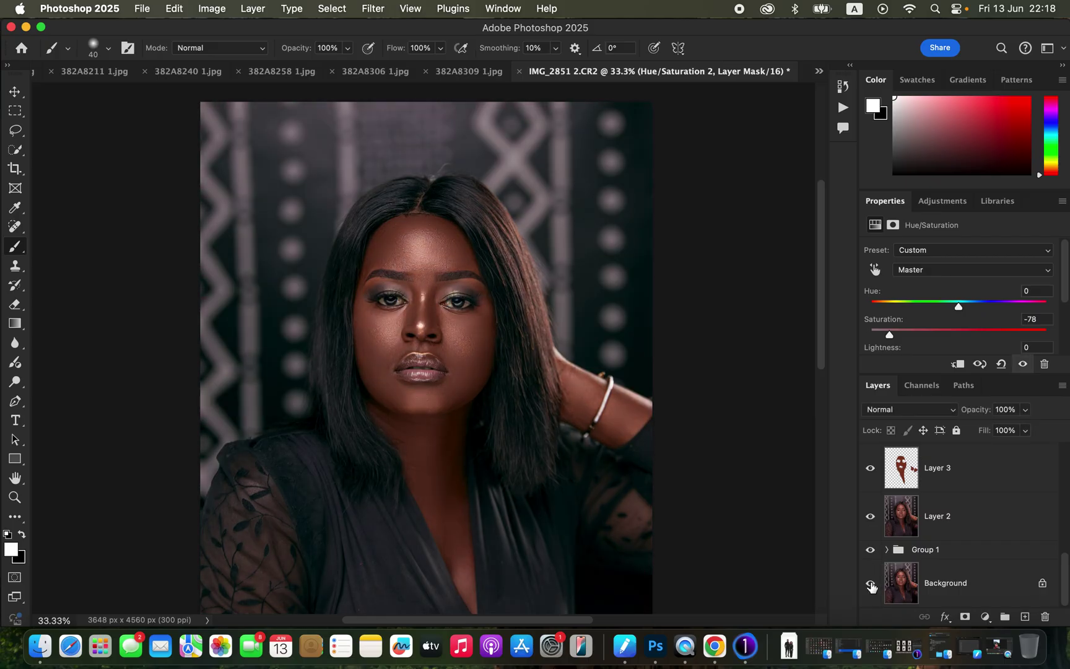